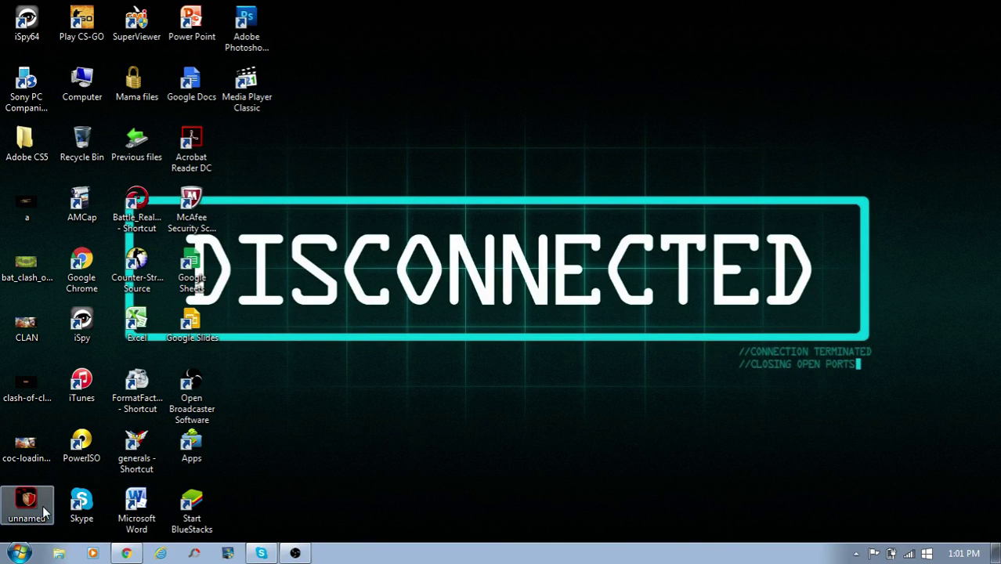
- Inspect the contents of Removable Disk (H:) in Windows Explorer and close the window
click(57, 553)
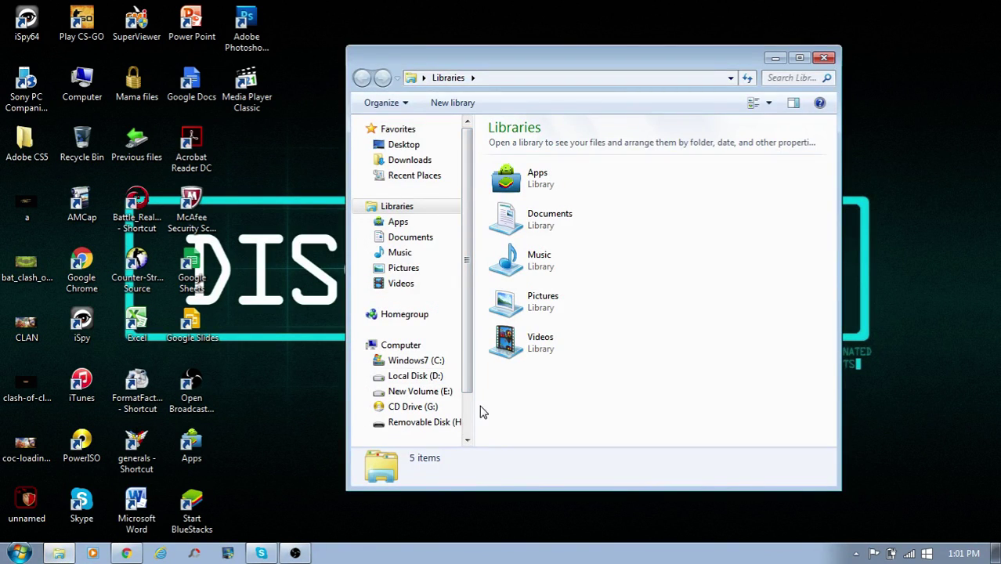
drag(473, 407, 499, 406)
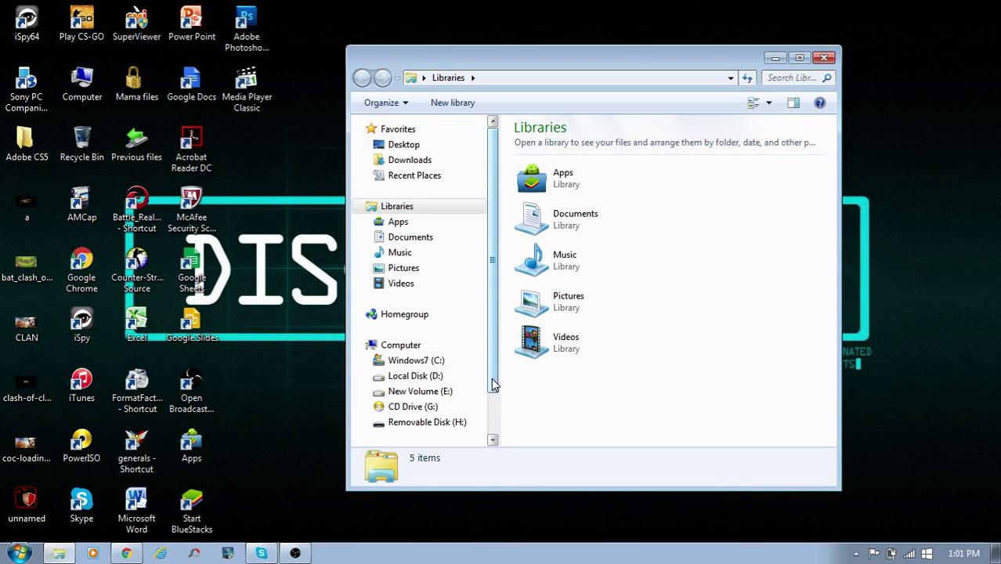
click(493, 436)
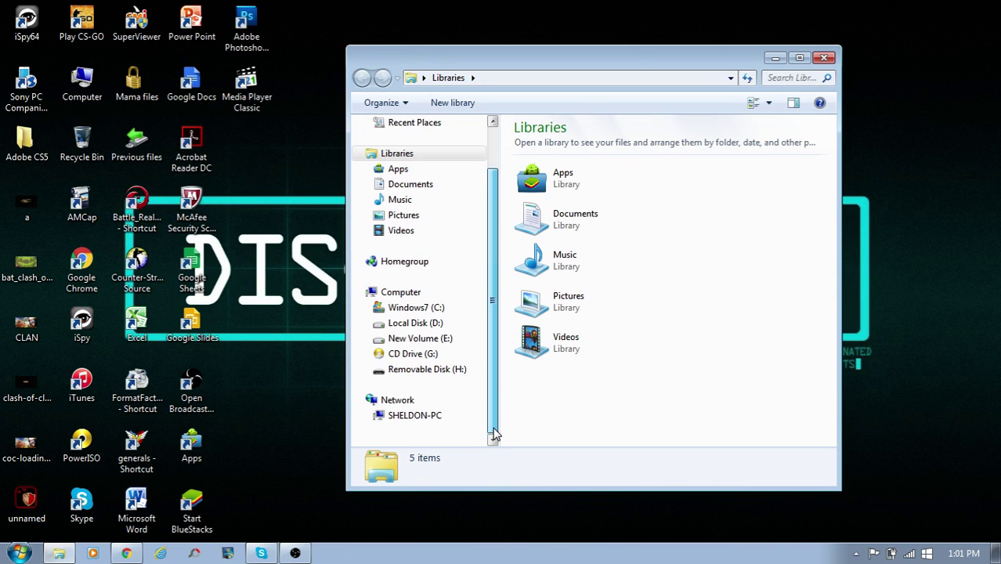
click(432, 371)
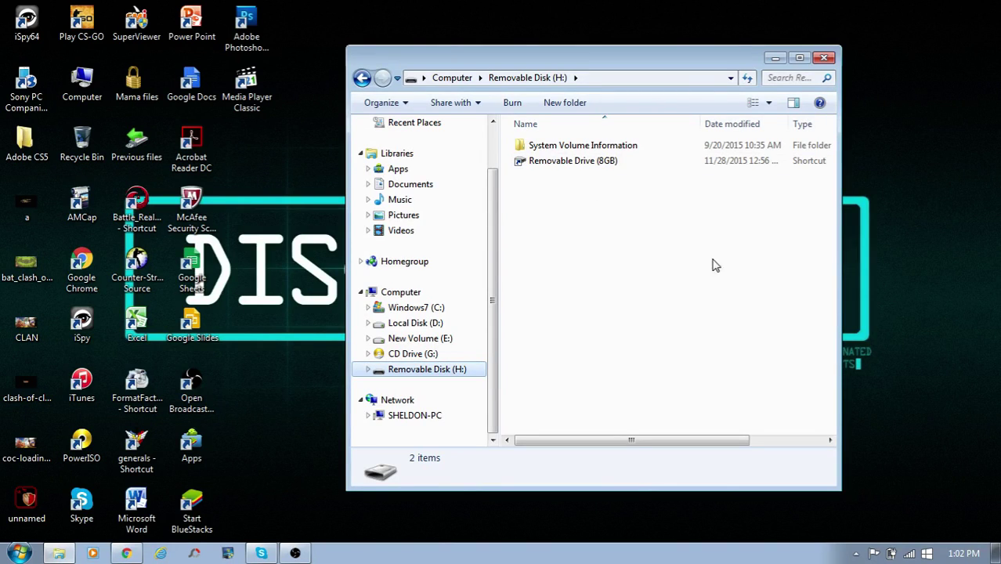
click(822, 59)
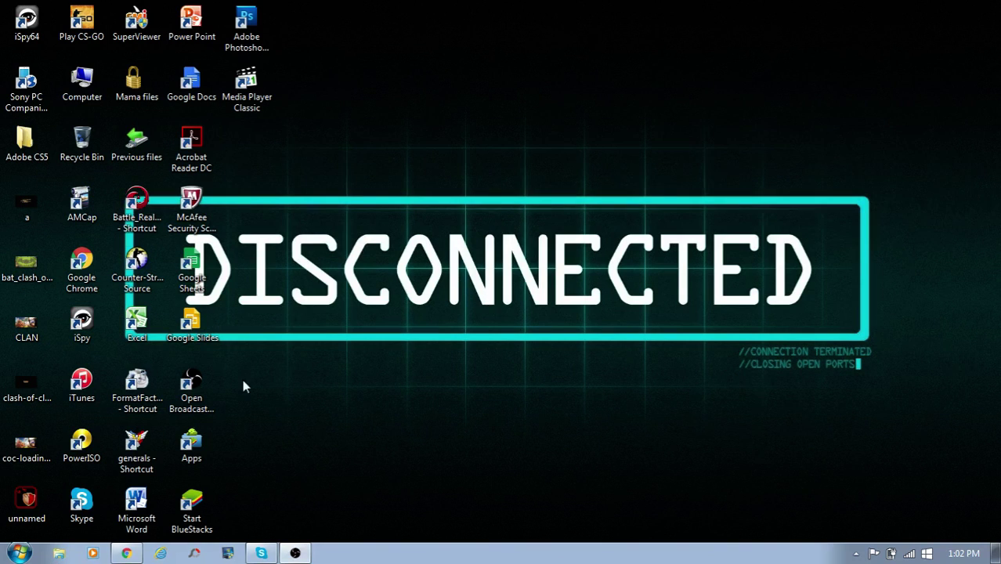
- Open a Command Prompt by running cmd and place its window near the middle of the desktop
click(19, 553)
click(436, 412)
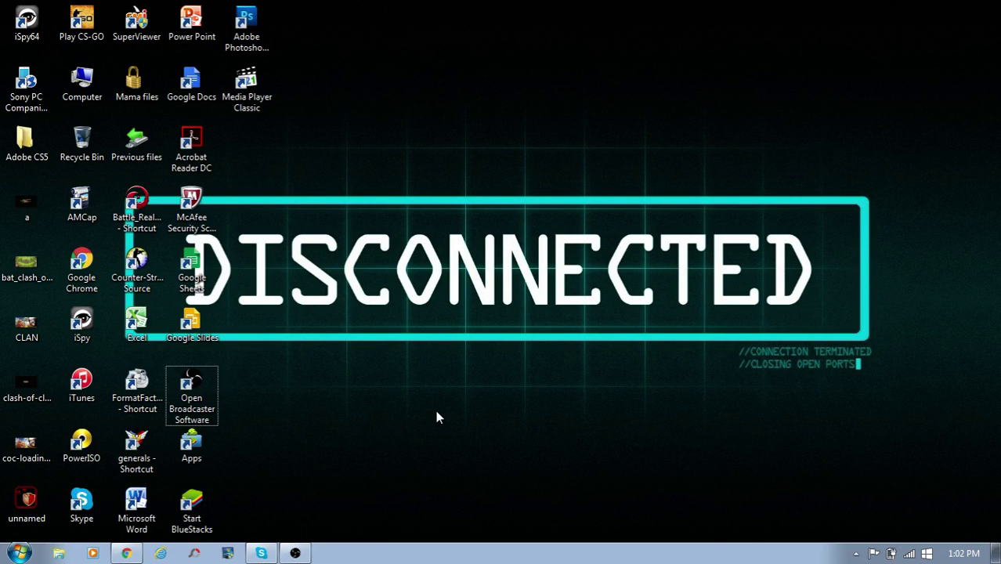
key(super+r)
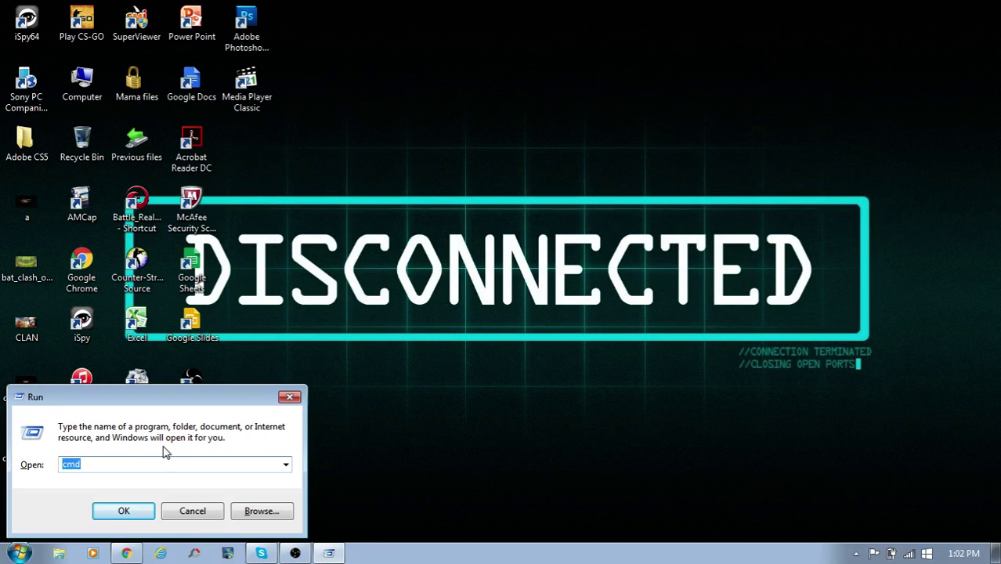
text(cmd)
key(Return)
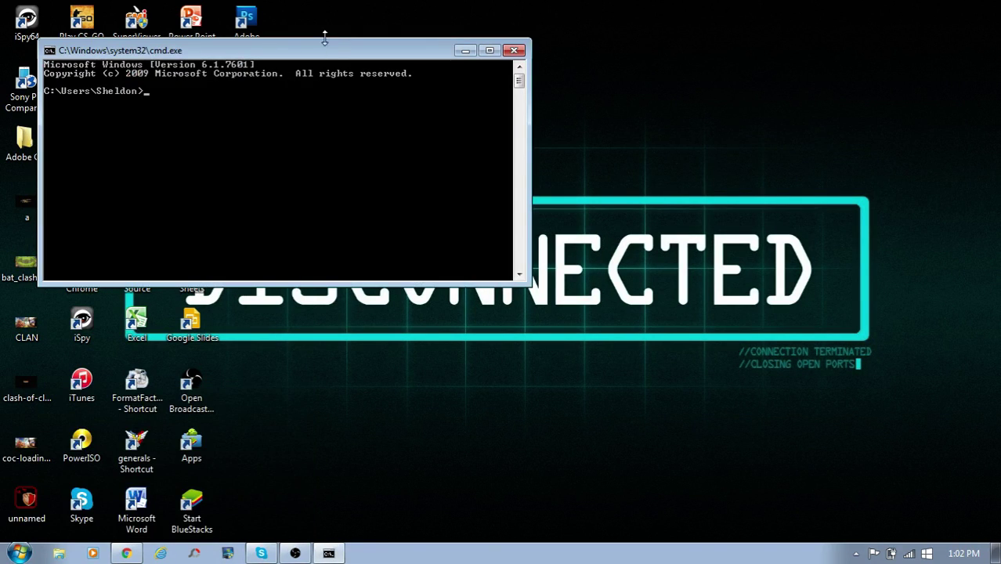
drag(330, 49, 535, 131)
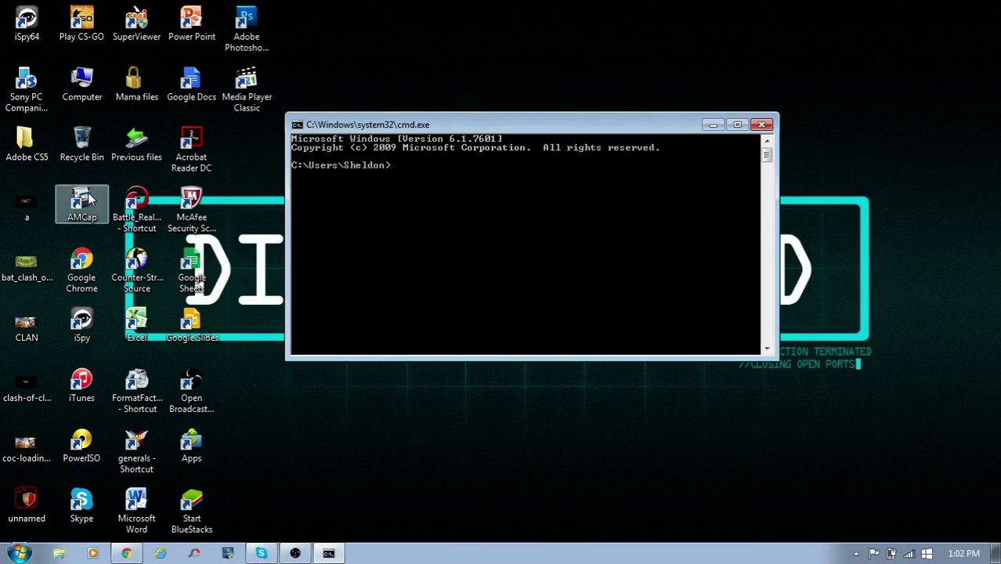
- Check the removable disk's drive letter in Computer and switch the Command Prompt to drive H:
double_click(81, 83)
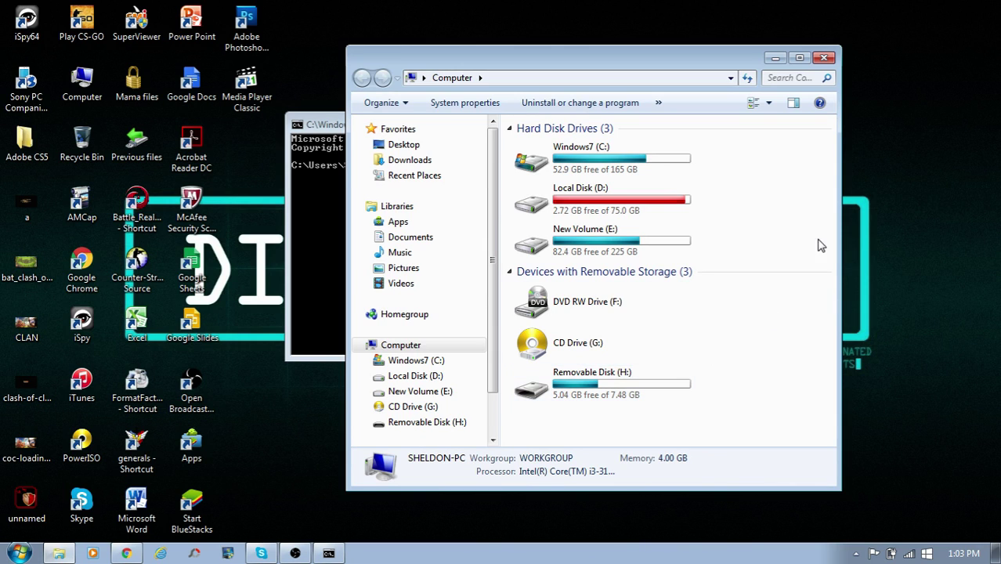
click(826, 58)
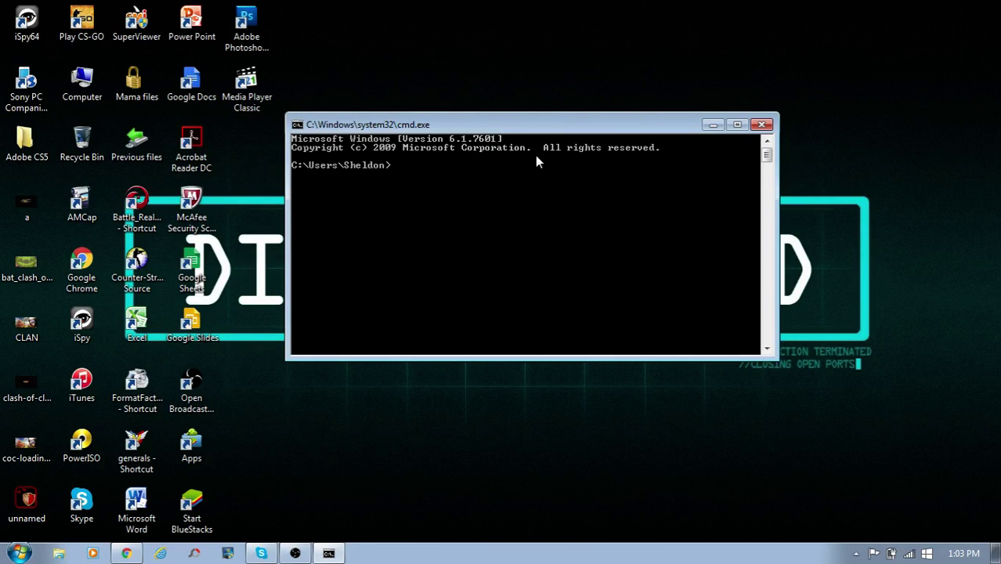
text(H:)
key(Return)
drag(457, 125, 467, 154)
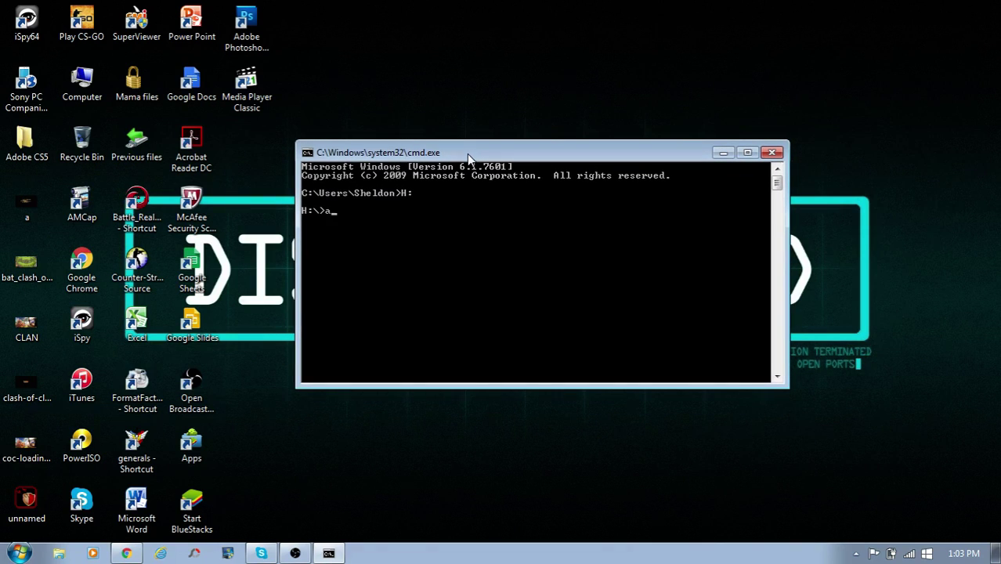
- Clear the hidden, system, read-only and archive attributes on the drive with attrib -r -a -s -h H:\*.* /s /d
text(attrib -r -a -s -h H:*)
key(BackSpace)
text(\*.* /s /d)
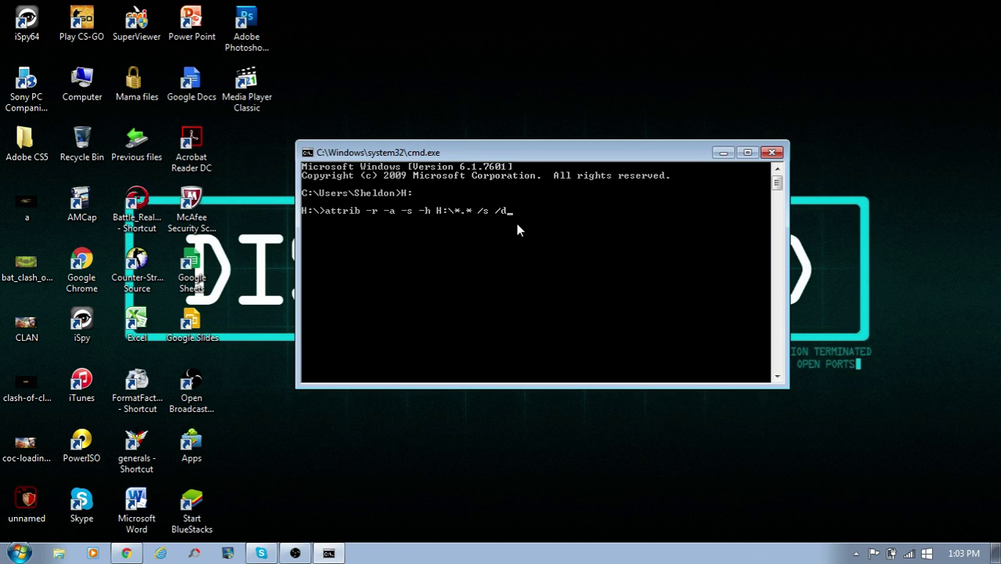
key(Return)
drag(591, 151, 593, 121)
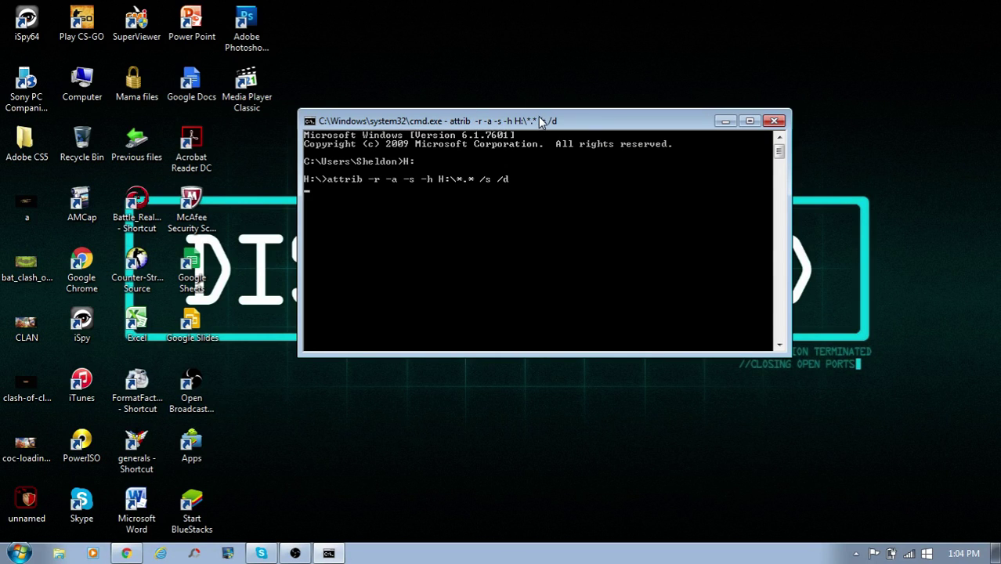
mouse_move(600, 127)
mouse_down()
mouse_move(590, 156)
mouse_move(599, 152)
mouse_move(577, 152)
mouse_move(604, 161)
mouse_move(600, 139)
mouse_up()
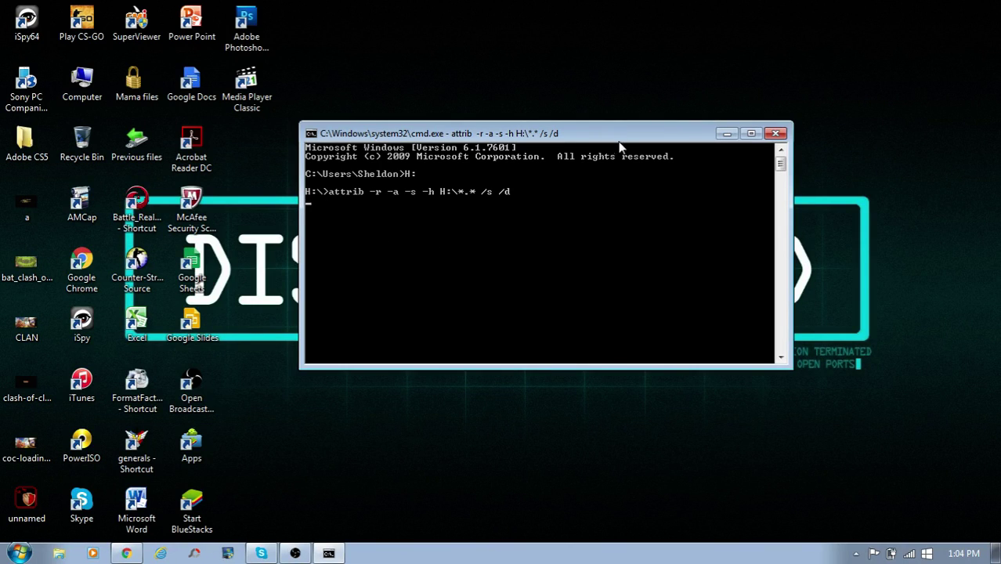
drag(606, 133, 590, 147)
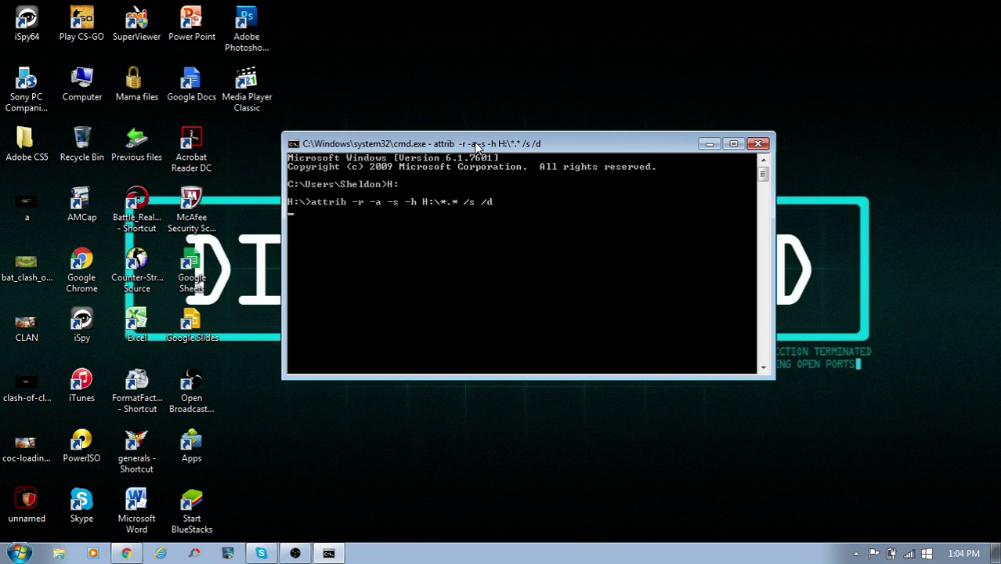
drag(477, 147, 557, 140)
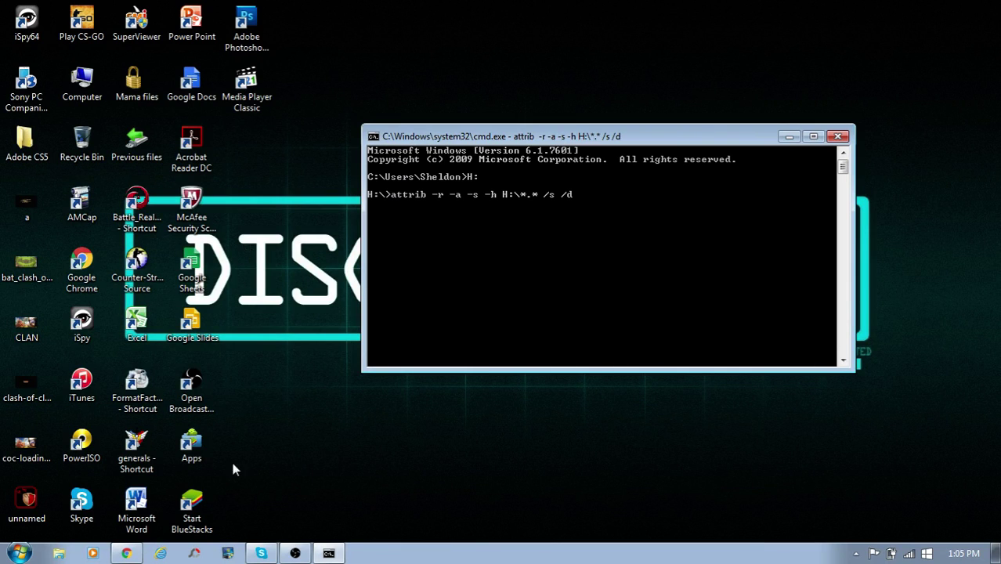
- Start BlueStacks alongside the Command Prompt window, declining to turn location access back on for Google apps
double_click(191, 505)
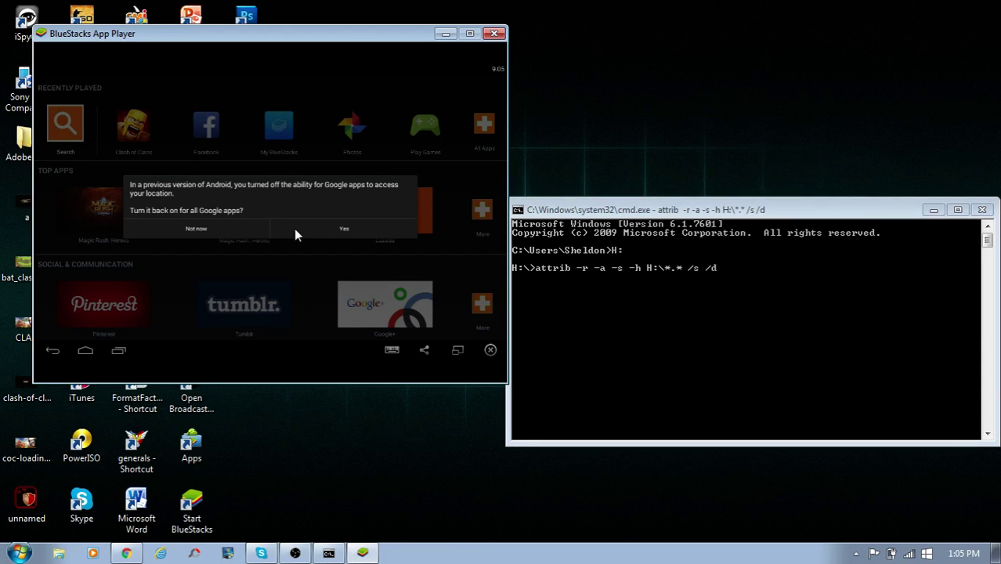
click(217, 229)
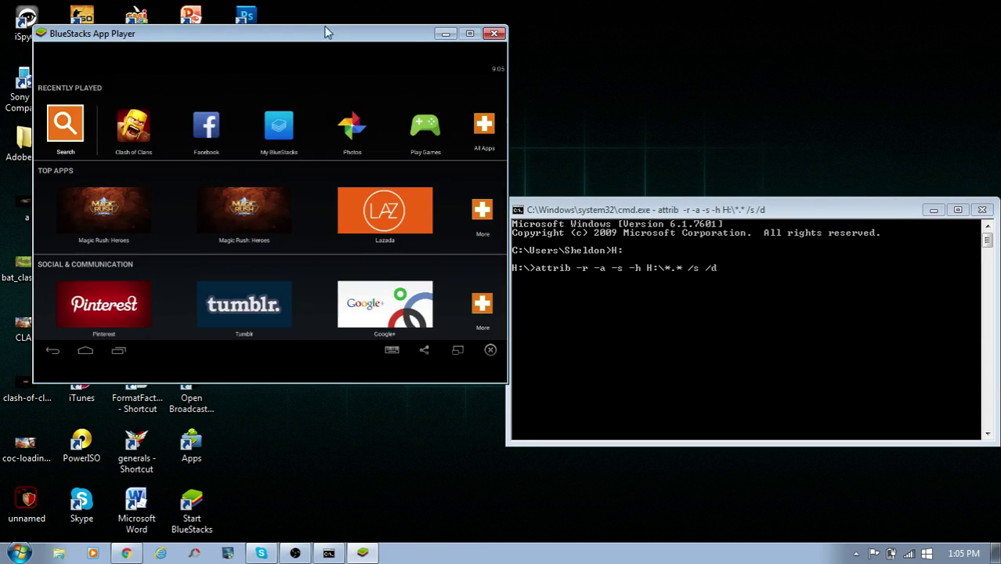
drag(332, 37, 311, 76)
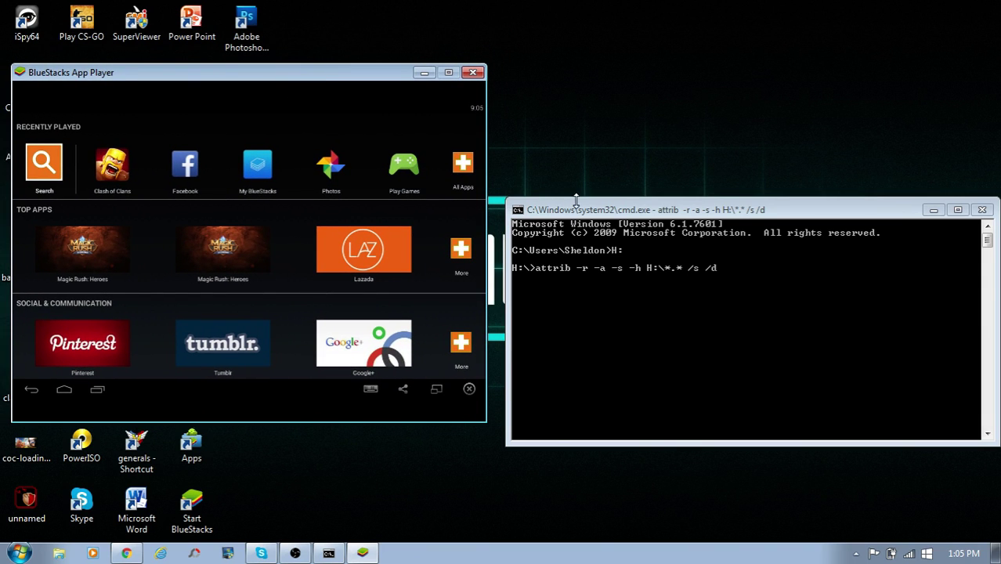
click(597, 213)
drag(600, 213, 595, 135)
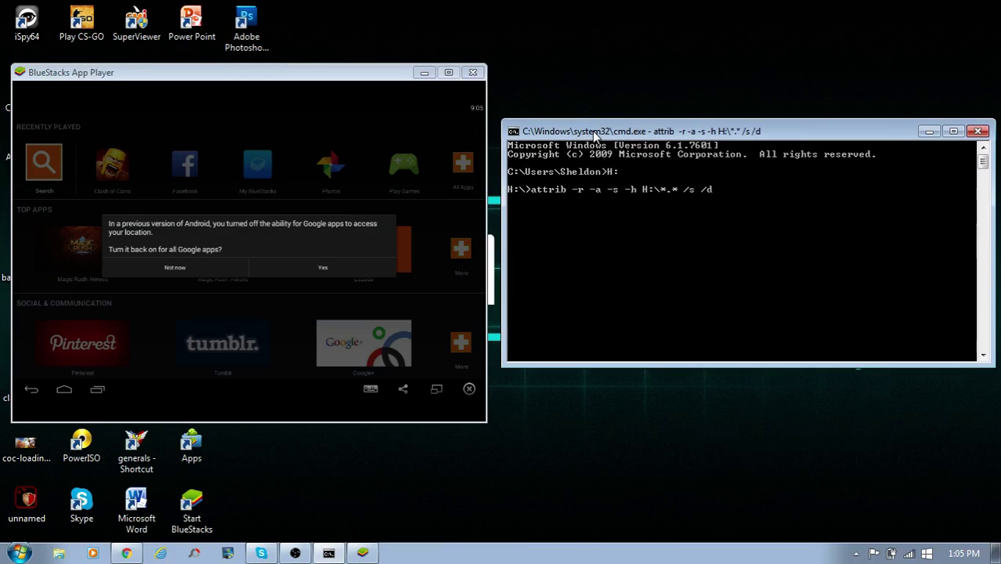
click(208, 270)
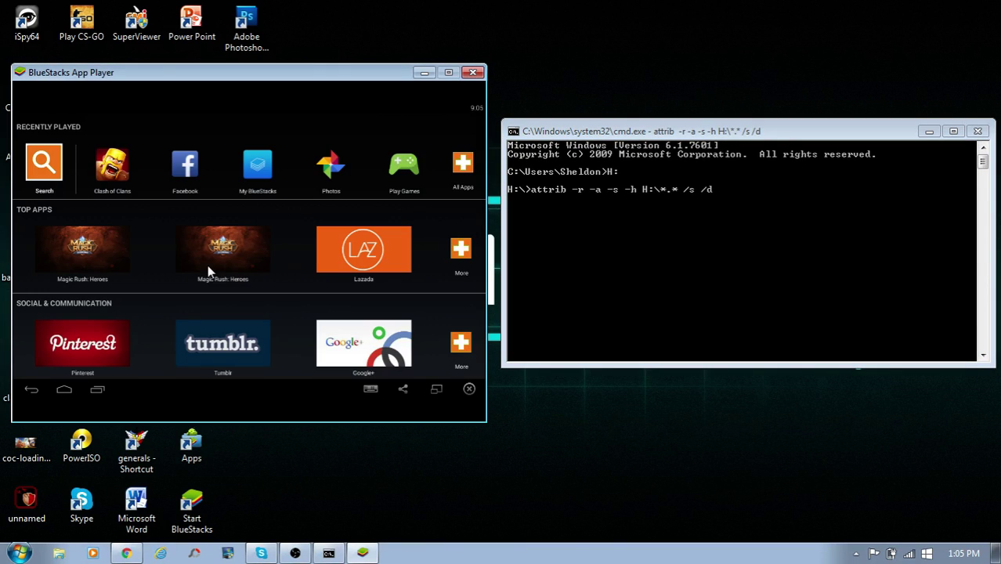
- Launch Clash of Clans in BlueStacks, dismiss its key hints, and minimize the BlueStacks window
click(106, 170)
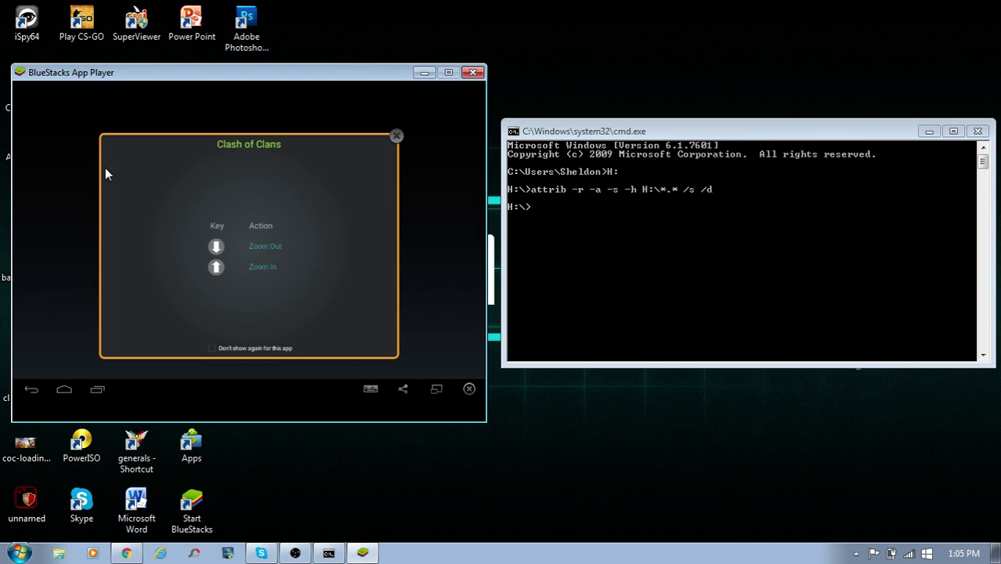
click(396, 137)
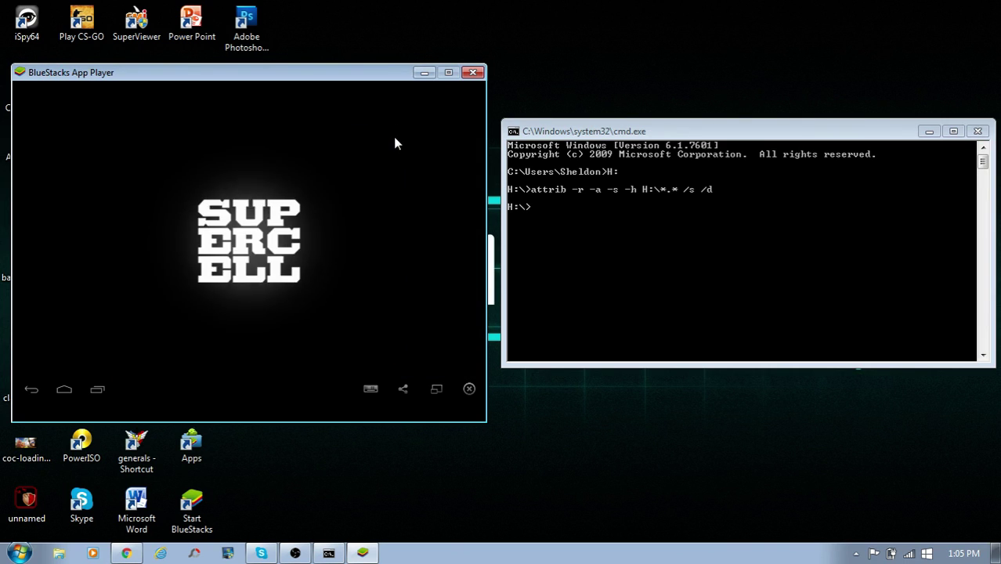
click(657, 132)
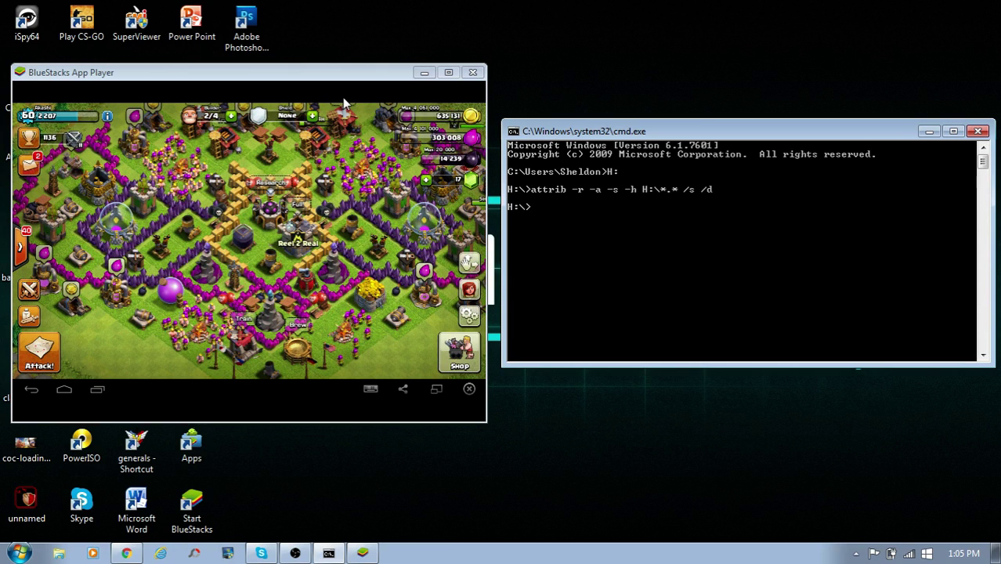
click(421, 73)
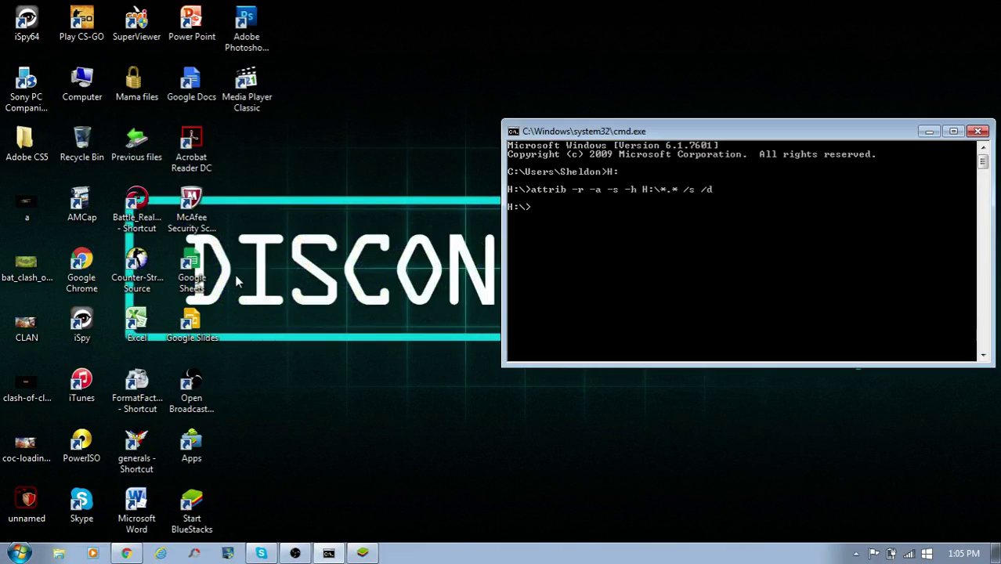
- Open Removable Disk (H:) from Computer and enter the folder that has a blank name
click(92, 79)
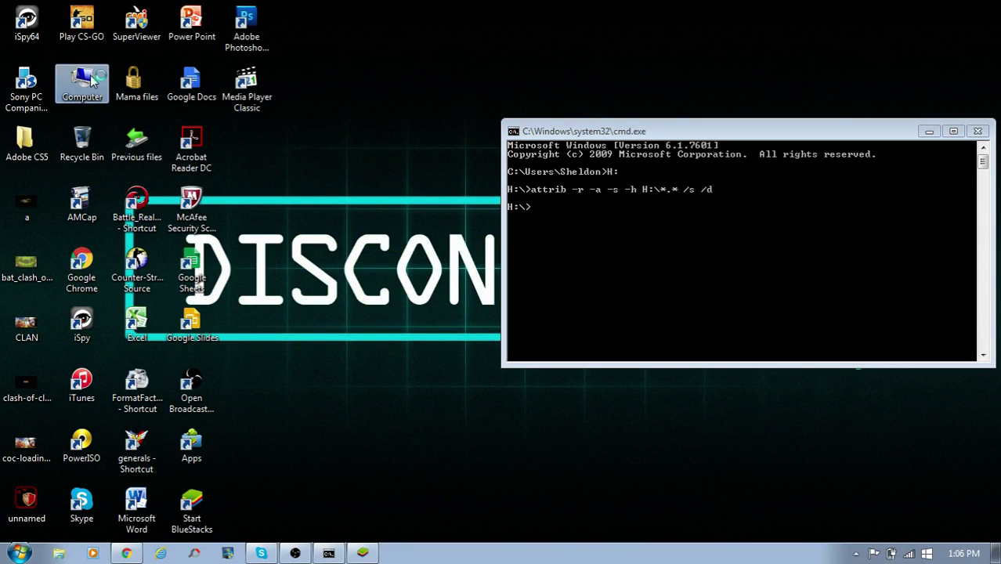
double_click(93, 79)
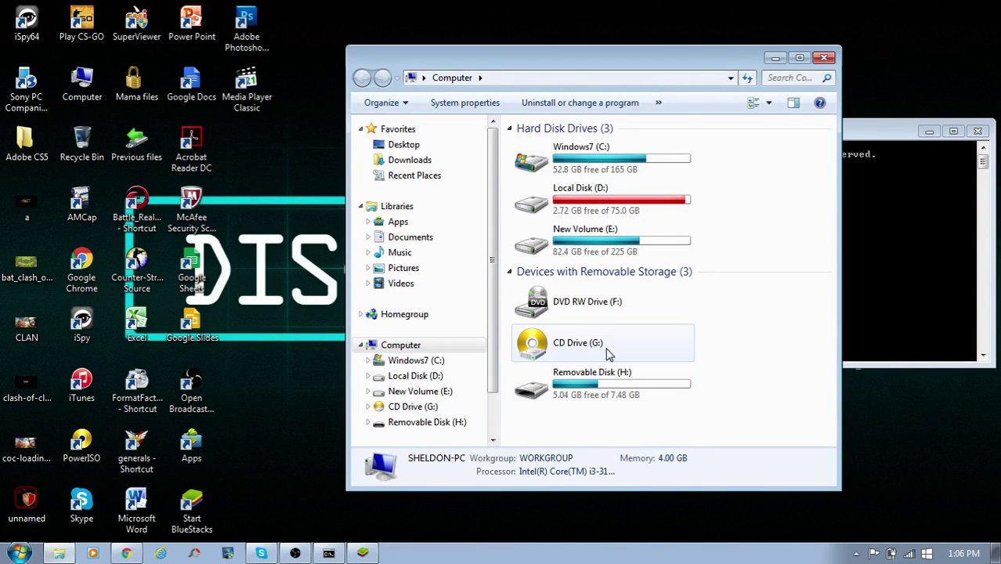
double_click(608, 391)
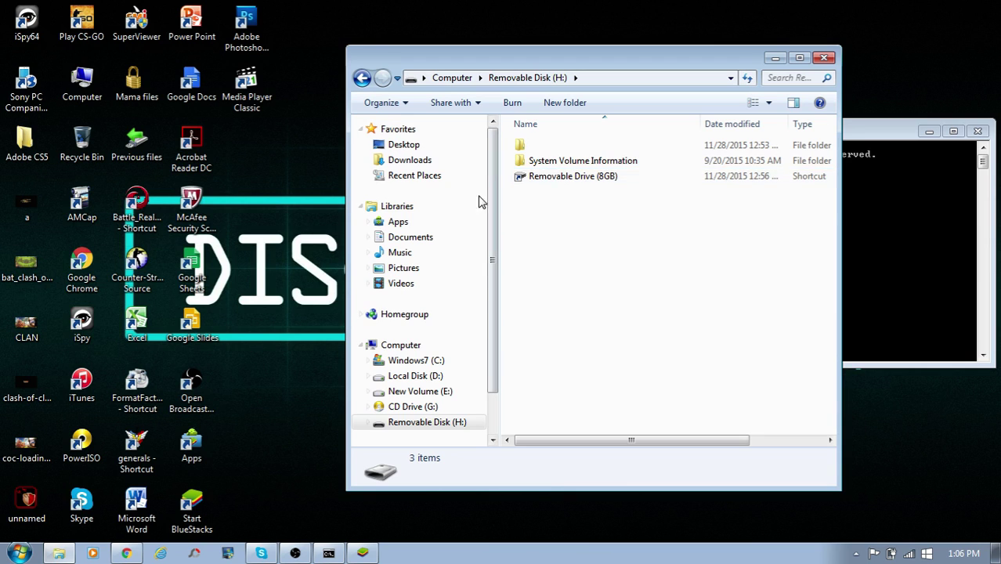
click(530, 148)
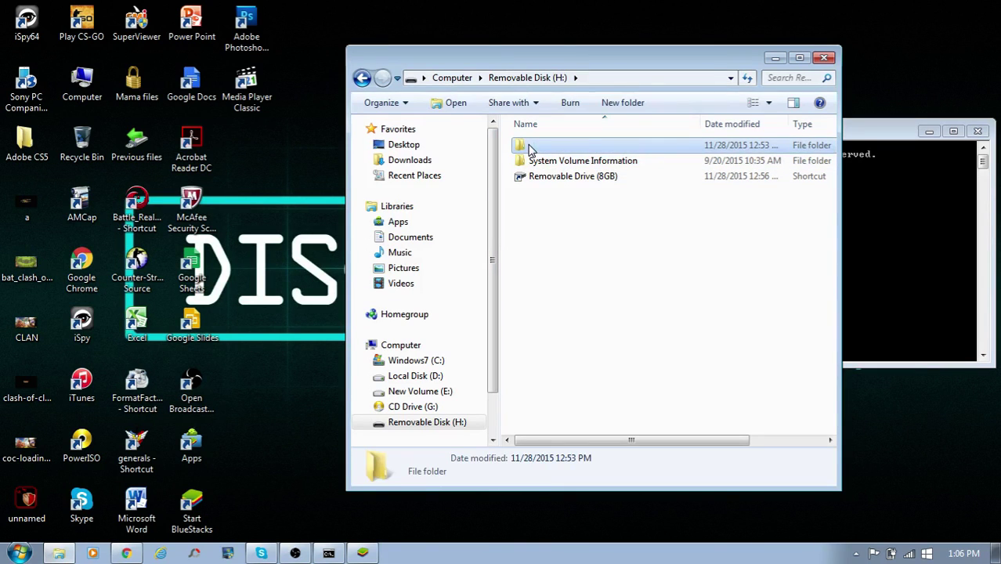
click(529, 147)
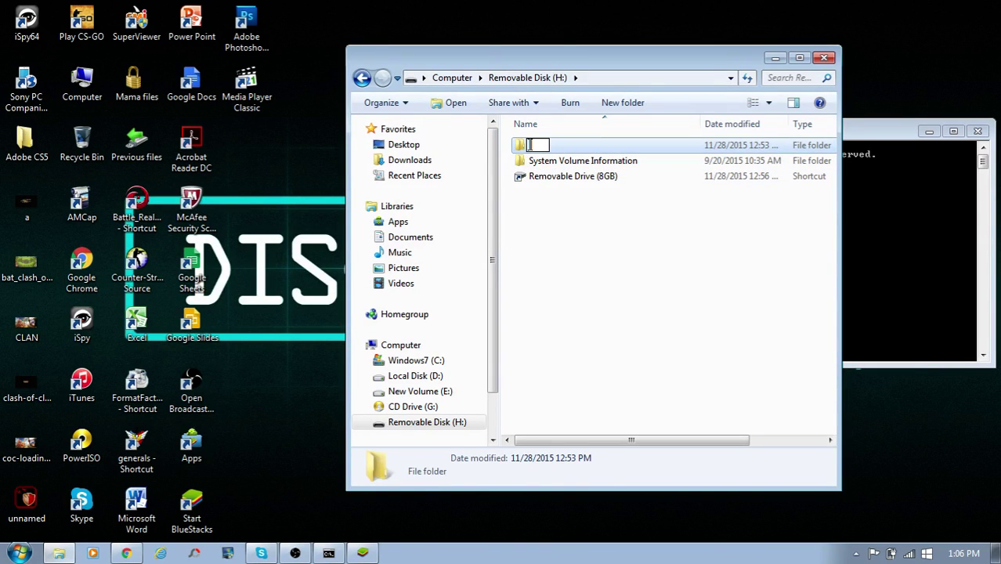
click(580, 149)
double_click(579, 149)
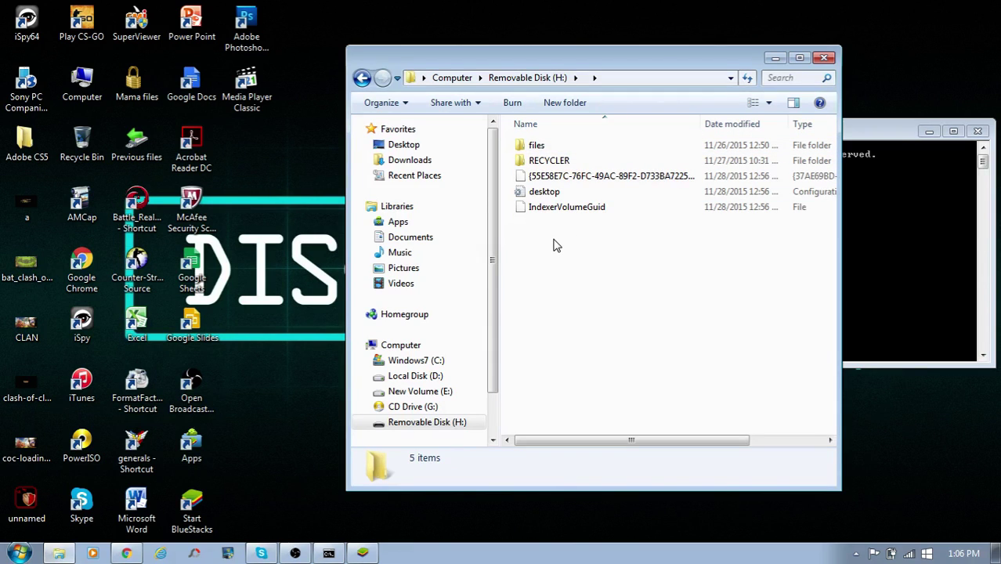
- Permanently delete RECYCLER, the file starting with {55E58E7C, desktop and IndexerVolumeGuid from the blank-named folder, keeping the files folder
drag(553, 240, 550, 163)
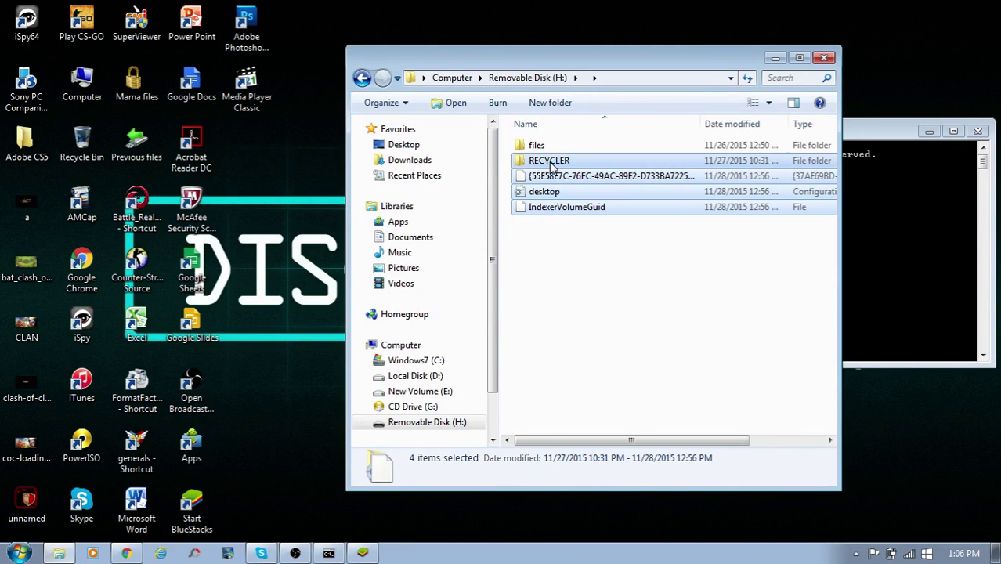
key(Delete)
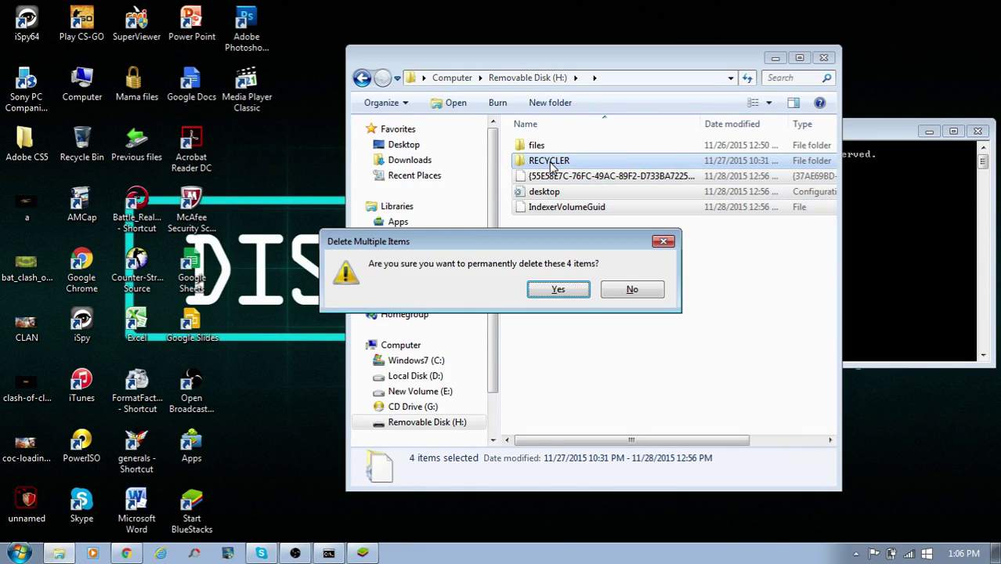
key(Return)
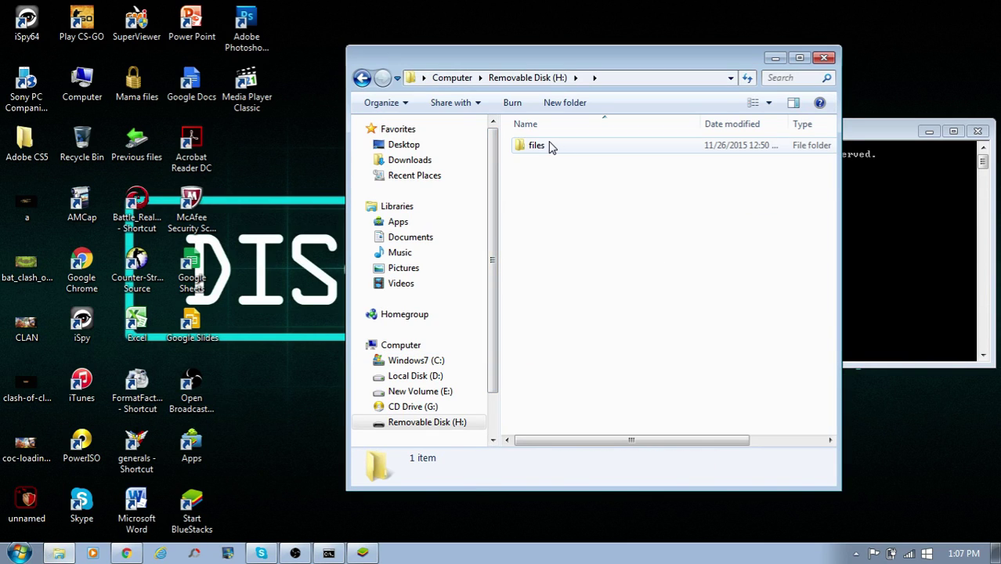
- View the contents of the files folder, and return to the root of Removable Disk (H:)
double_click(550, 148)
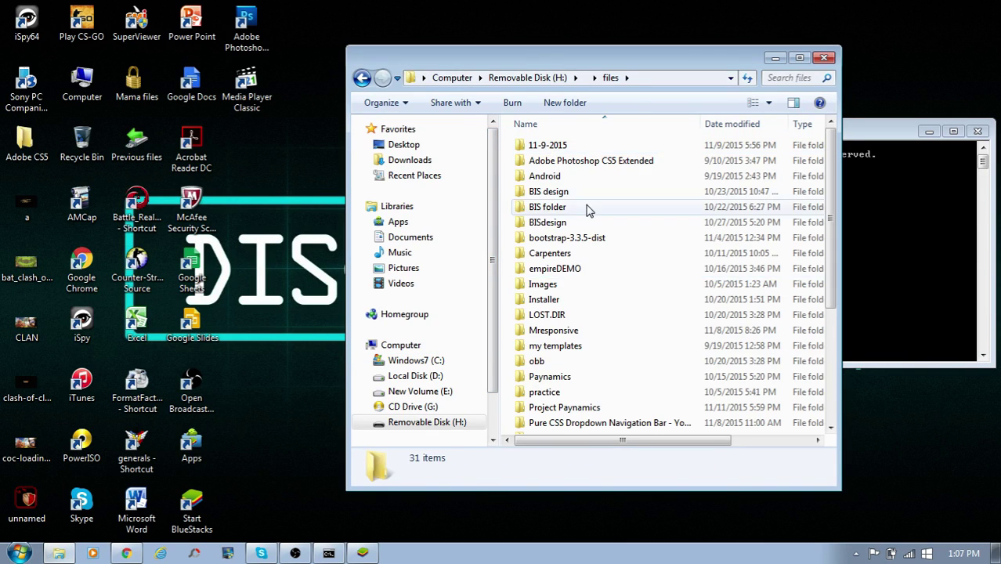
key(BackSpace)
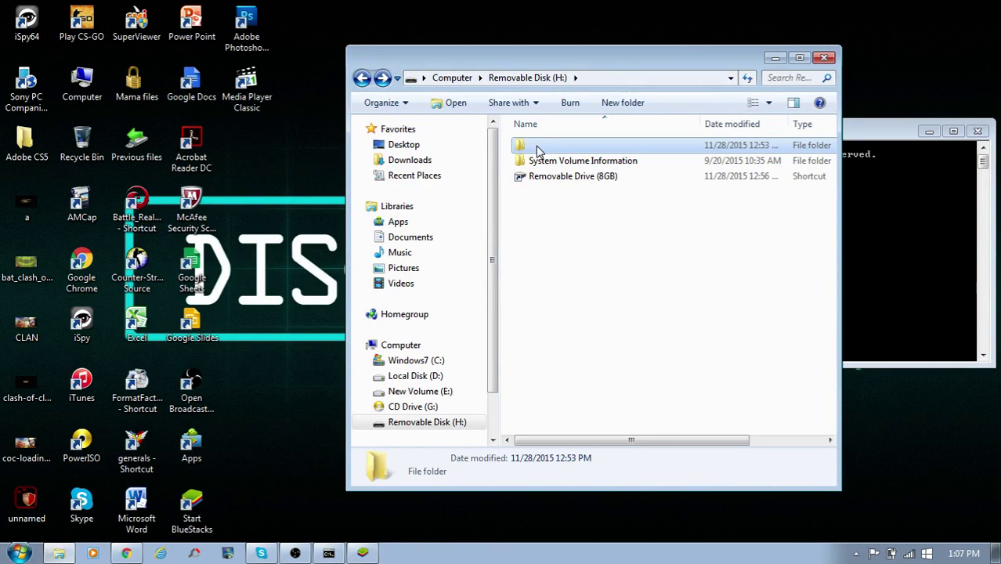
- Try to rename the blank-named folder on Removable Disk (H:) to the owner's first name followed by "files"
click(537, 149)
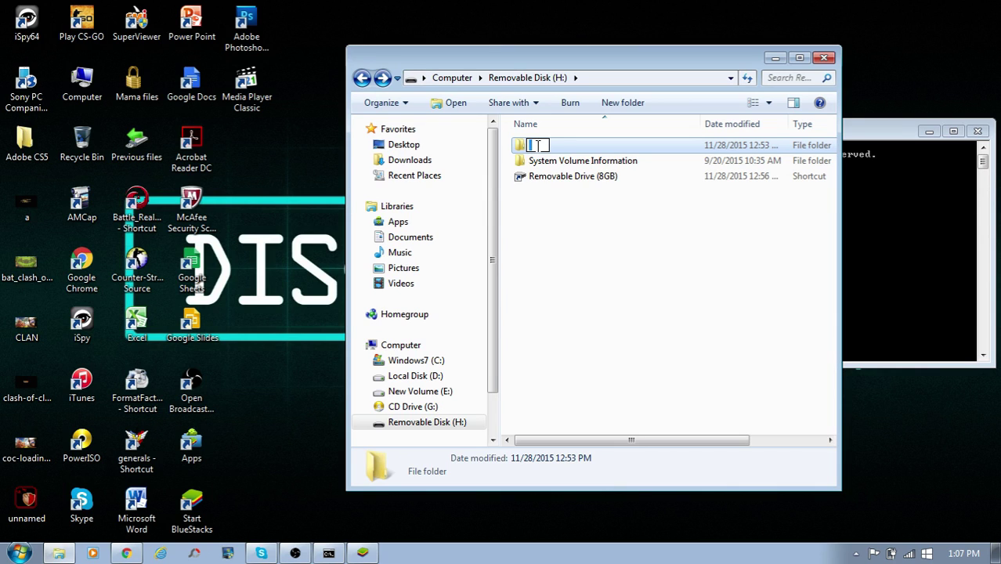
text(hheldon files)
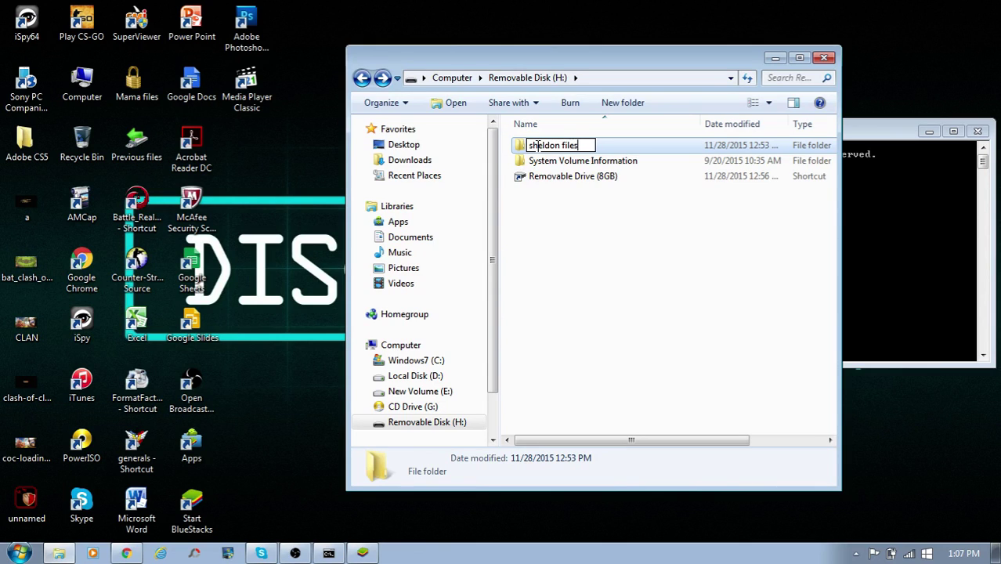
key(Return)
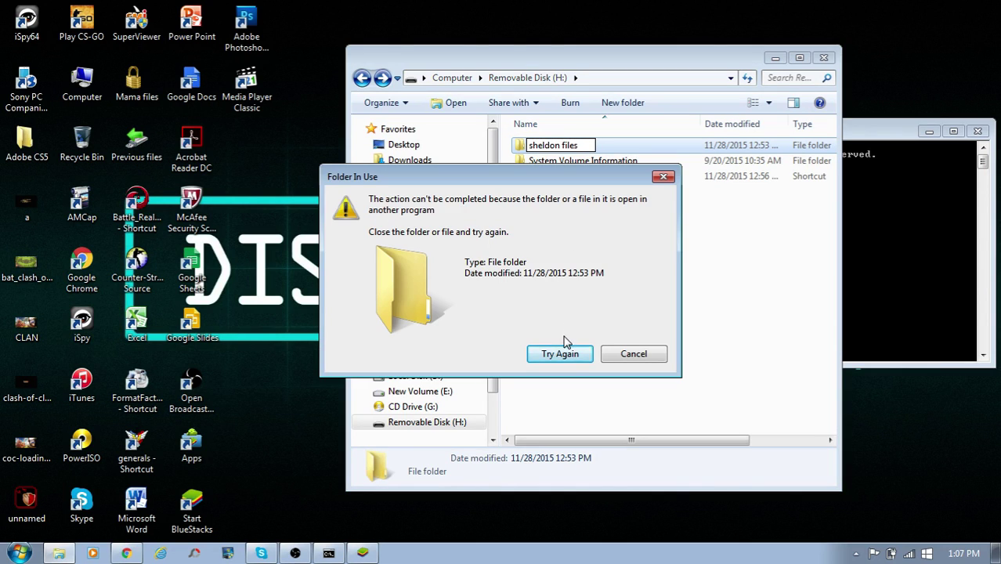
click(628, 356)
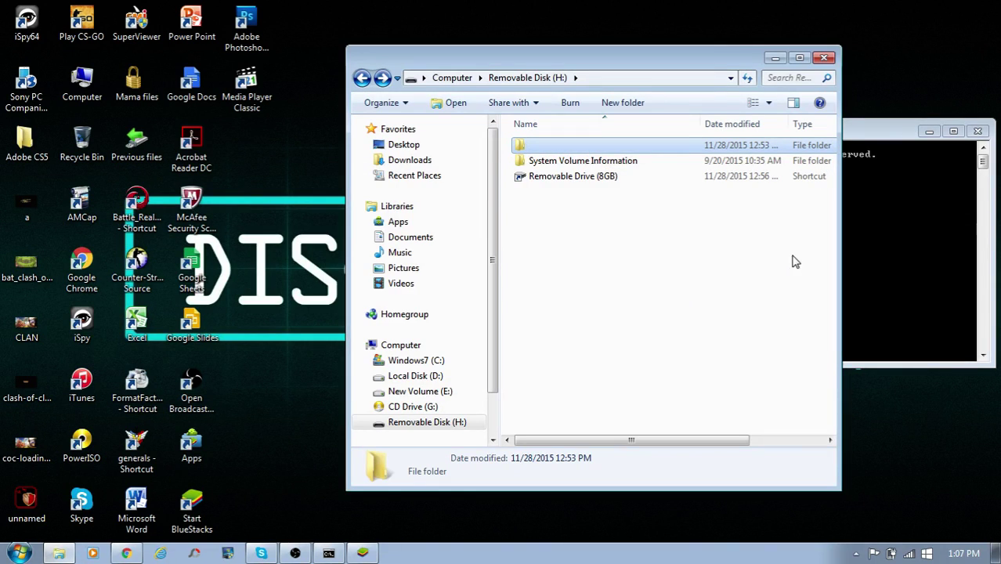
- Close the Command Prompt window
click(906, 134)
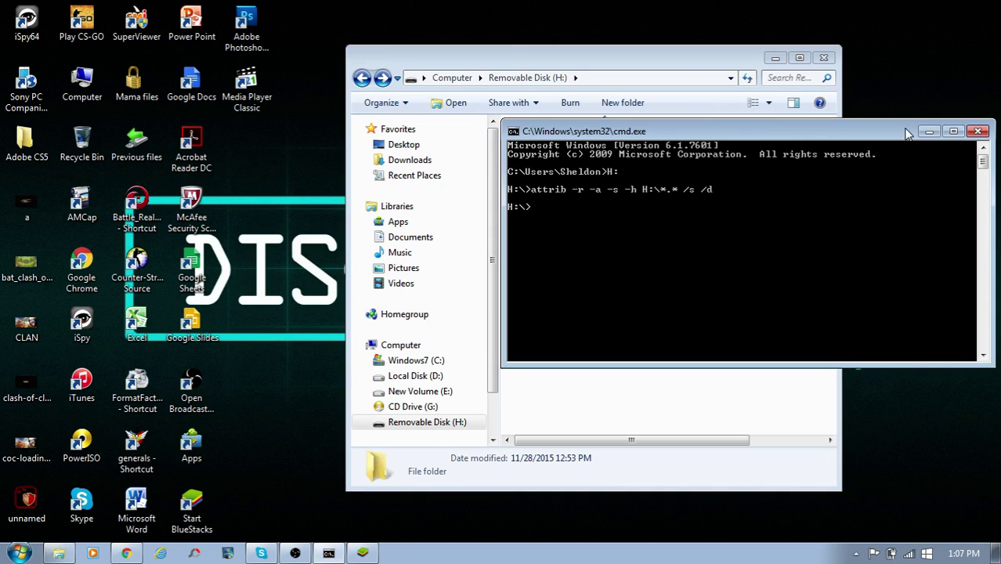
click(978, 132)
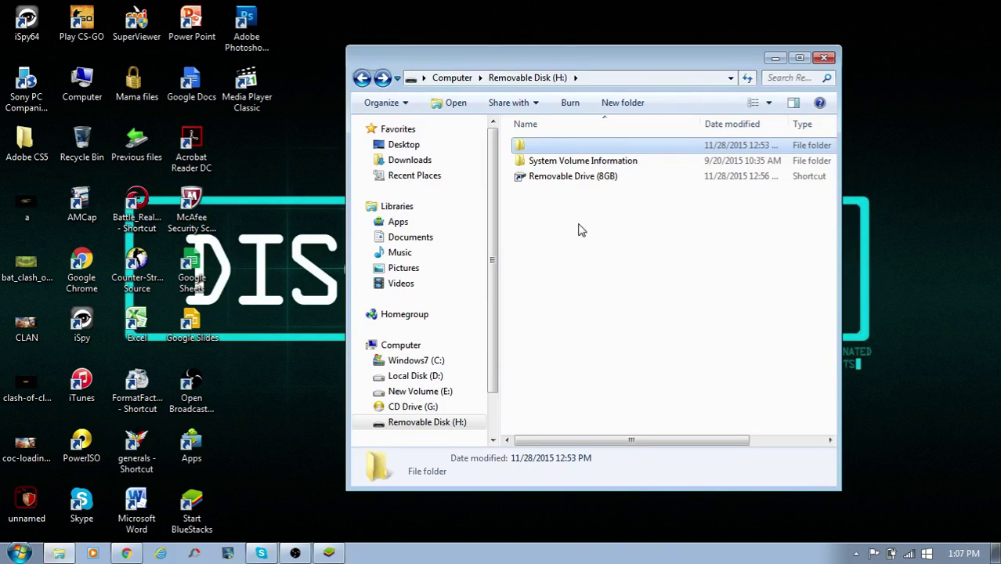
- Try again to rename the blank-named folder to the owner's first name followed by "files"
click(569, 149)
text(sheld)
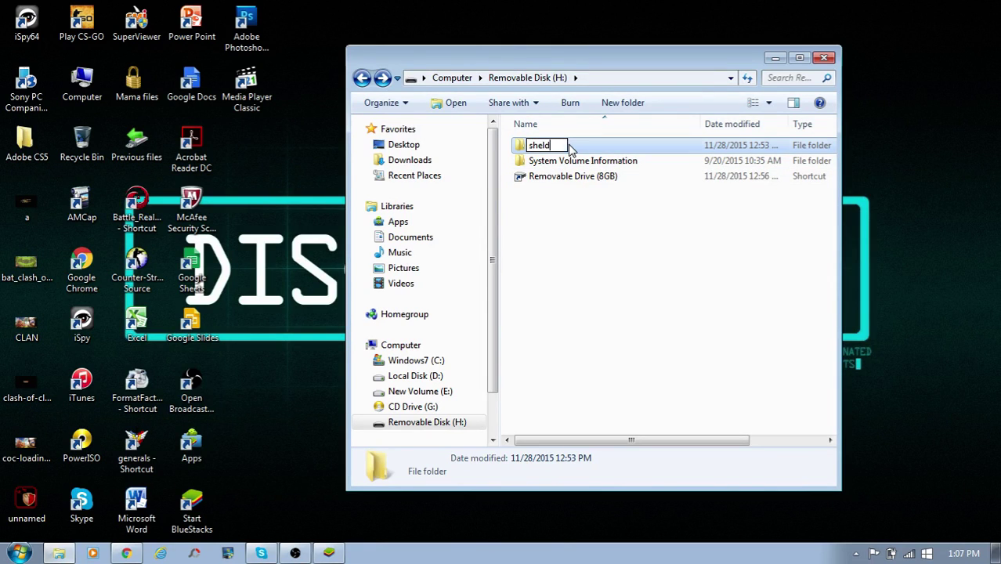
text(on files)
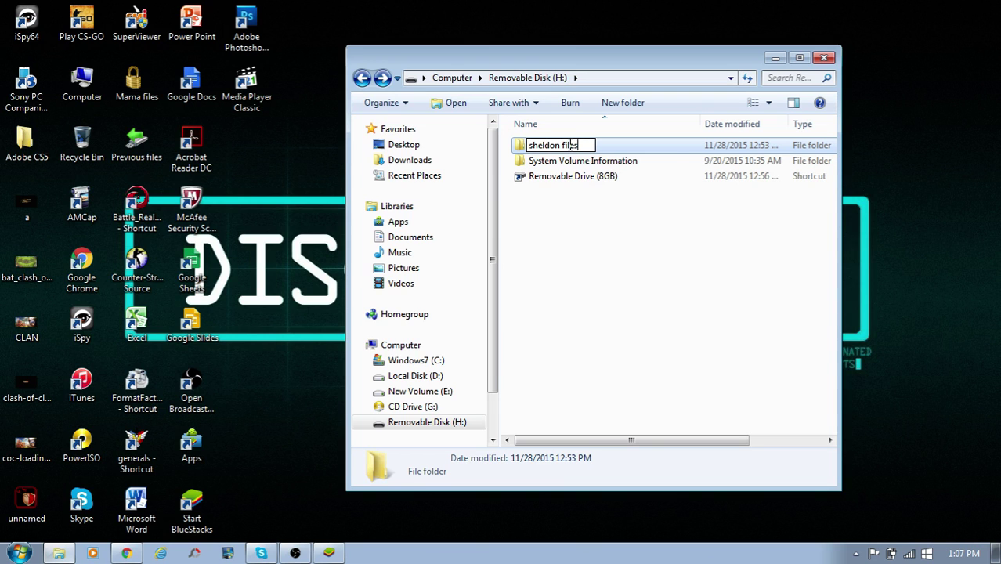
key(Return)
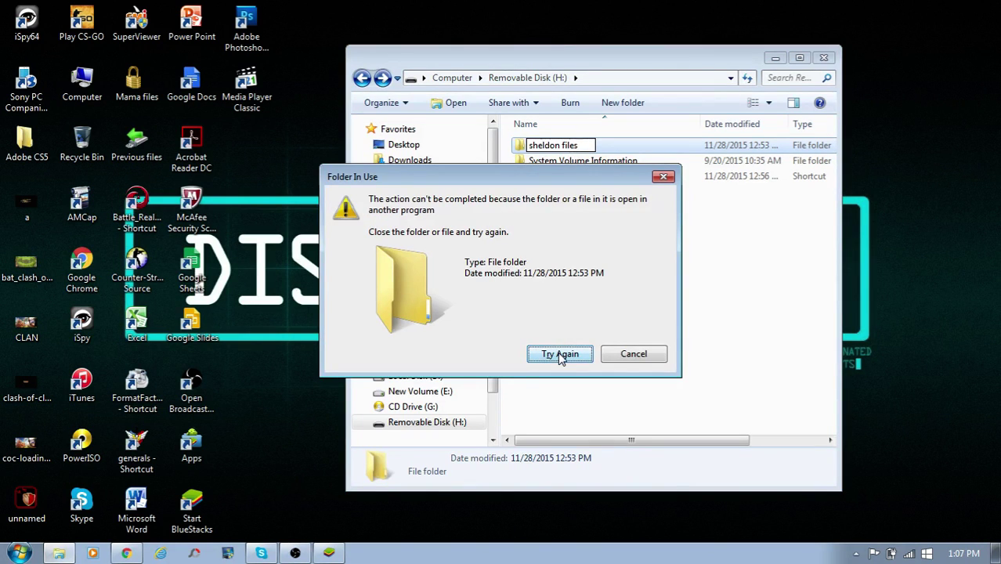
click(630, 355)
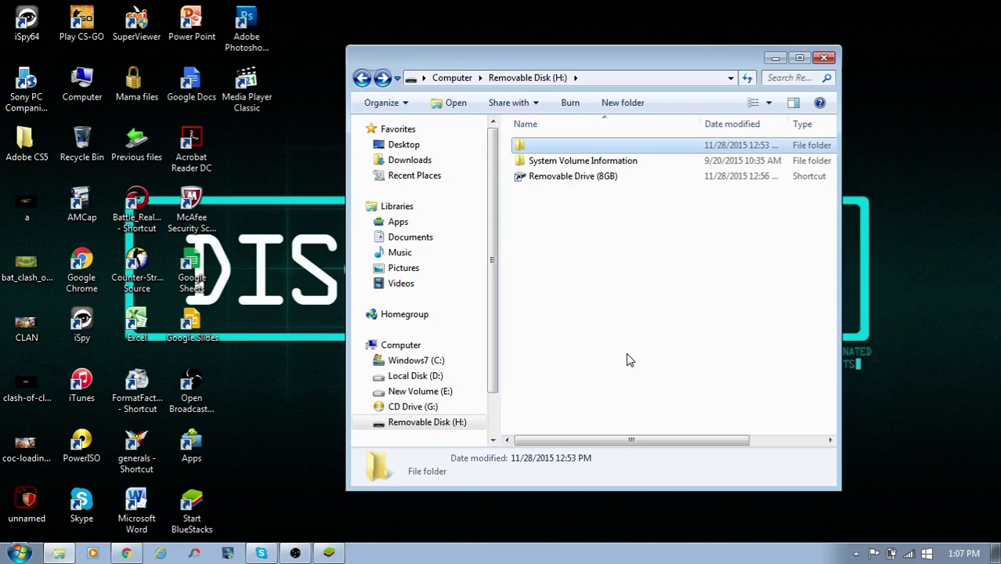
- Permanently delete the Removable Drive (8GB) shortcut from Removable Disk (H:)
click(612, 294)
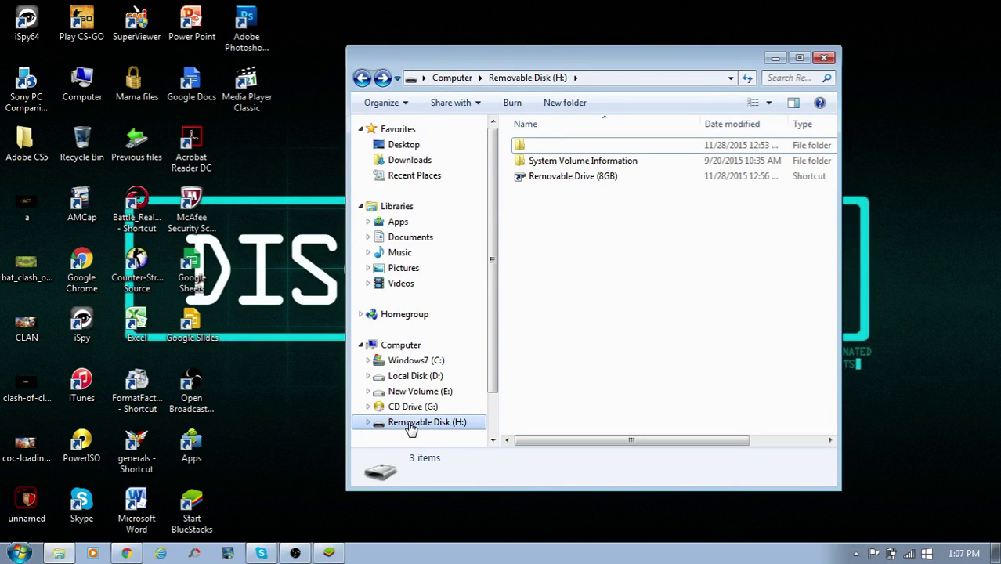
click(569, 177)
key(shift+Delete)
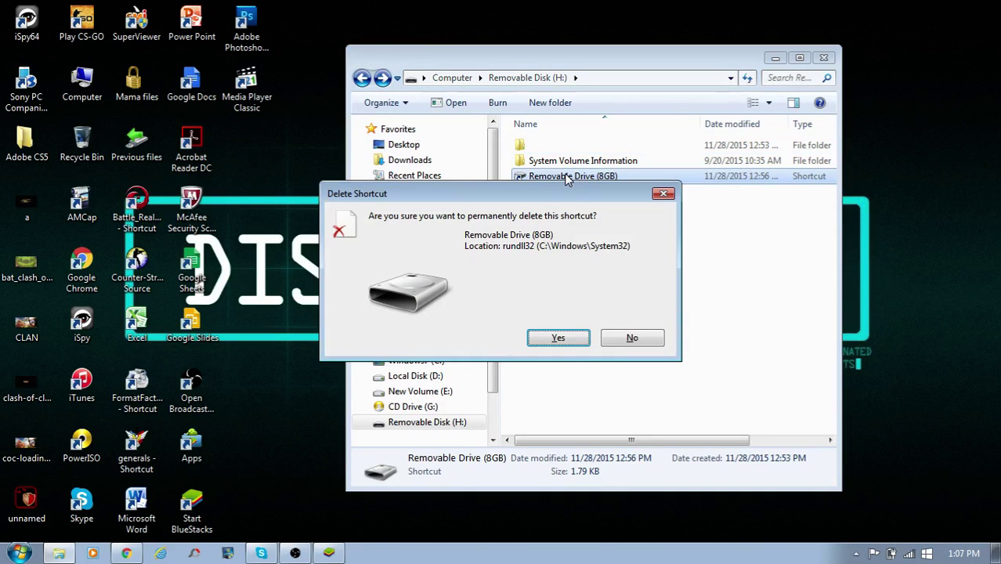
key(Return)
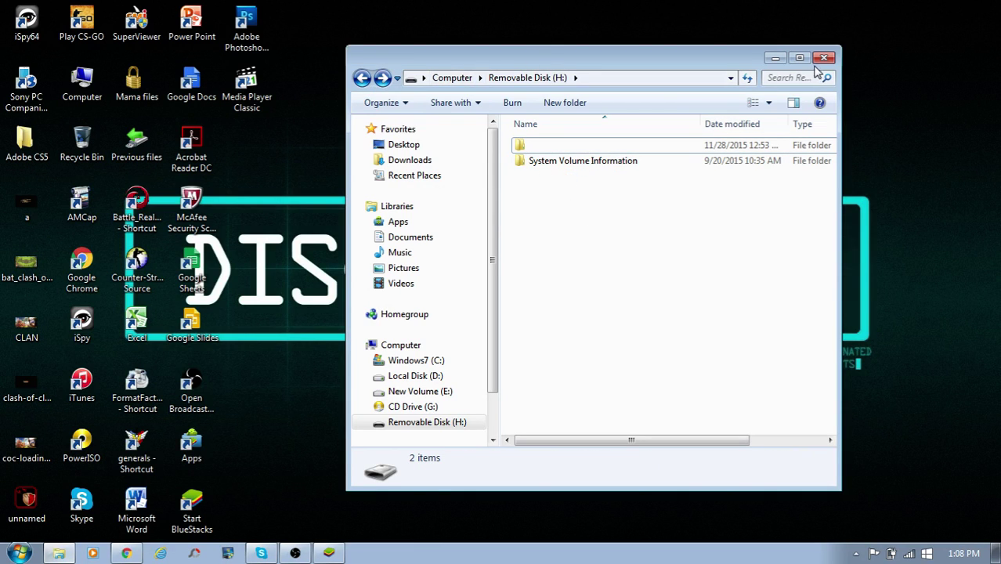
- Try to rename the blank-named folder as files
click(595, 148)
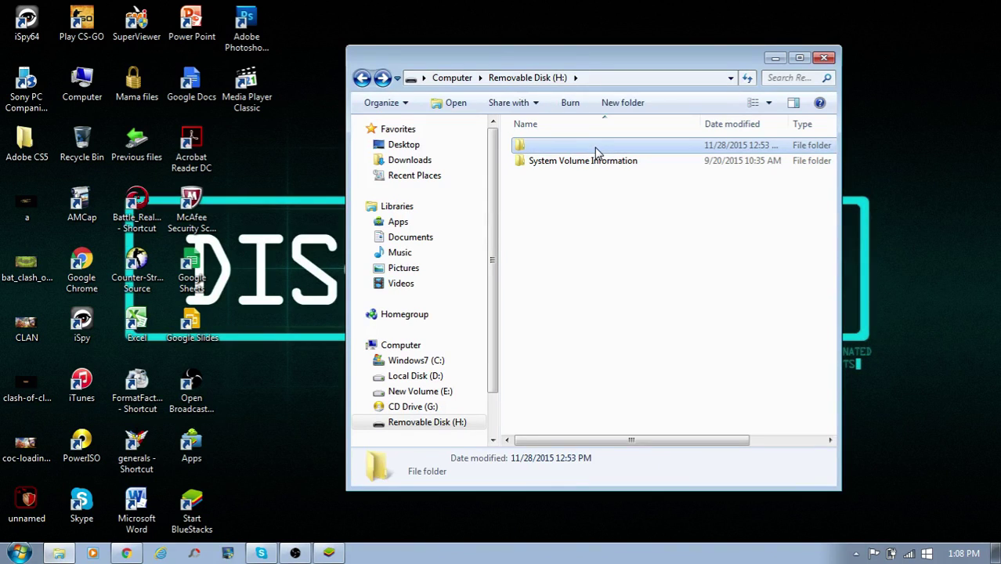
key(F2)
text(files)
key(Return)
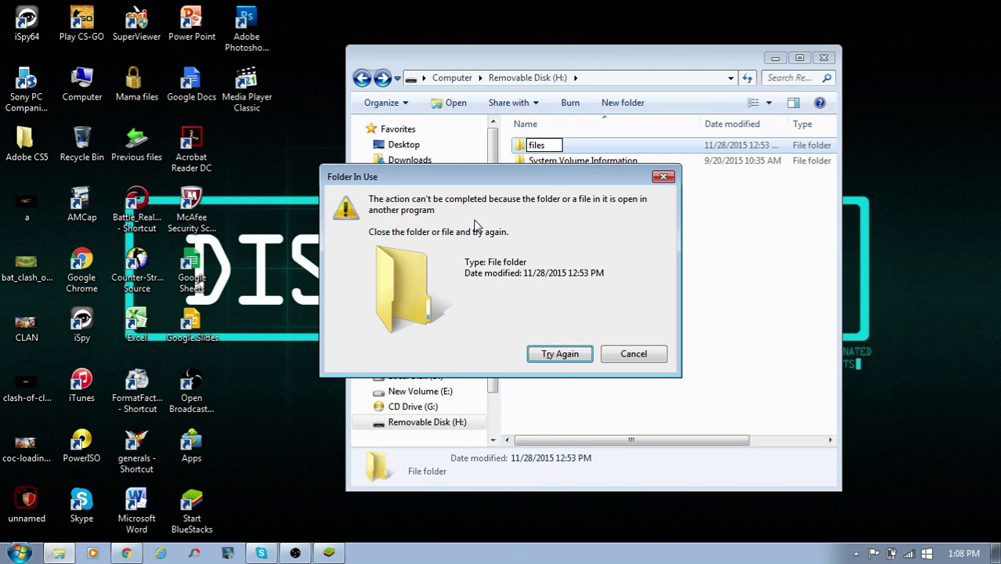
click(620, 356)
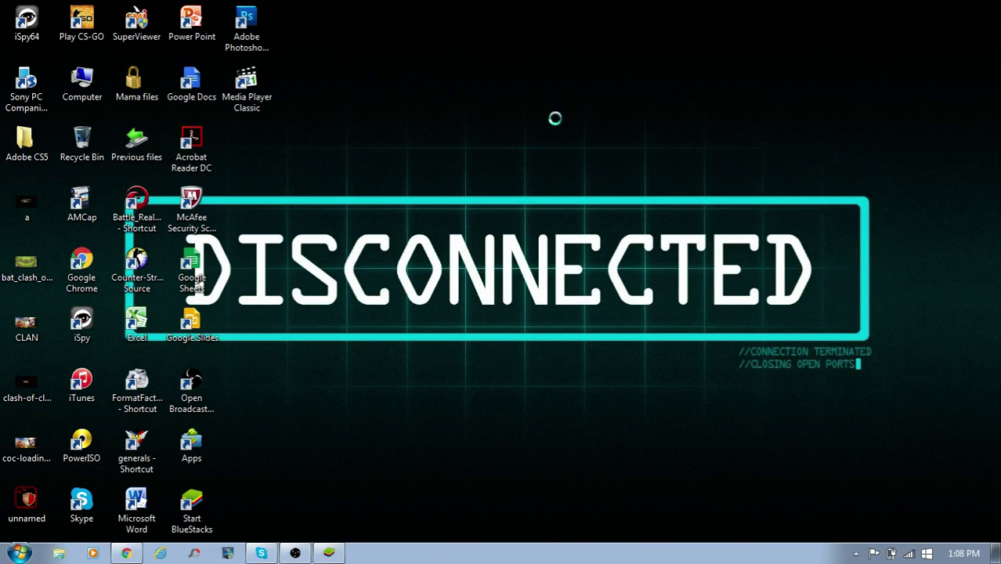
- Refresh the desktop and reopen Removable Disk (H:) from Computer
right_click(541, 93)
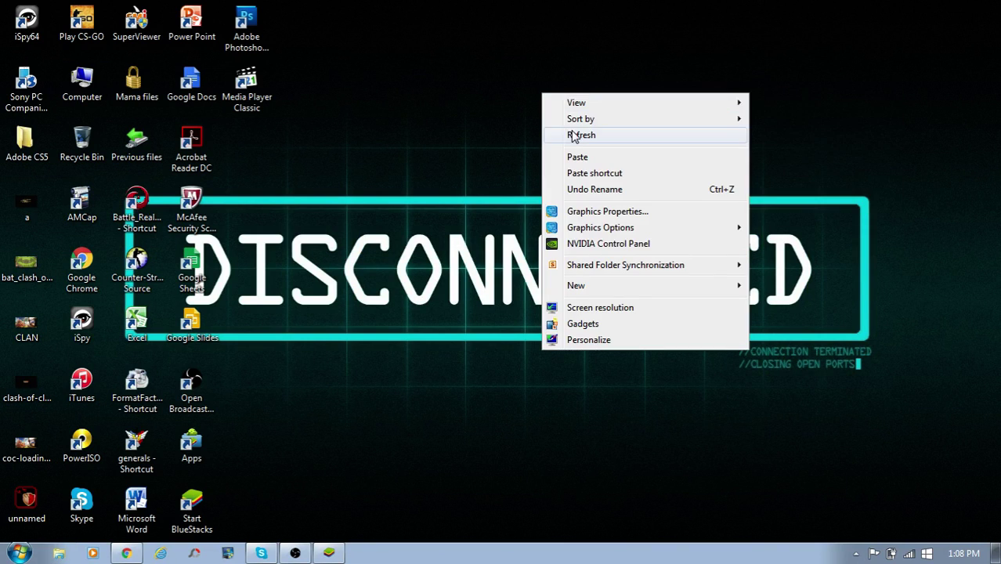
click(572, 134)
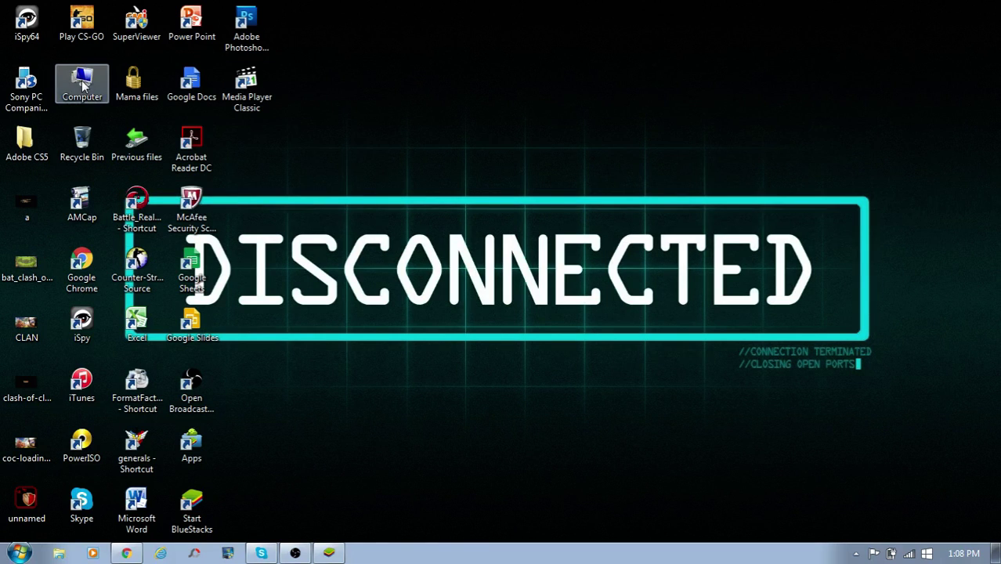
double_click(82, 83)
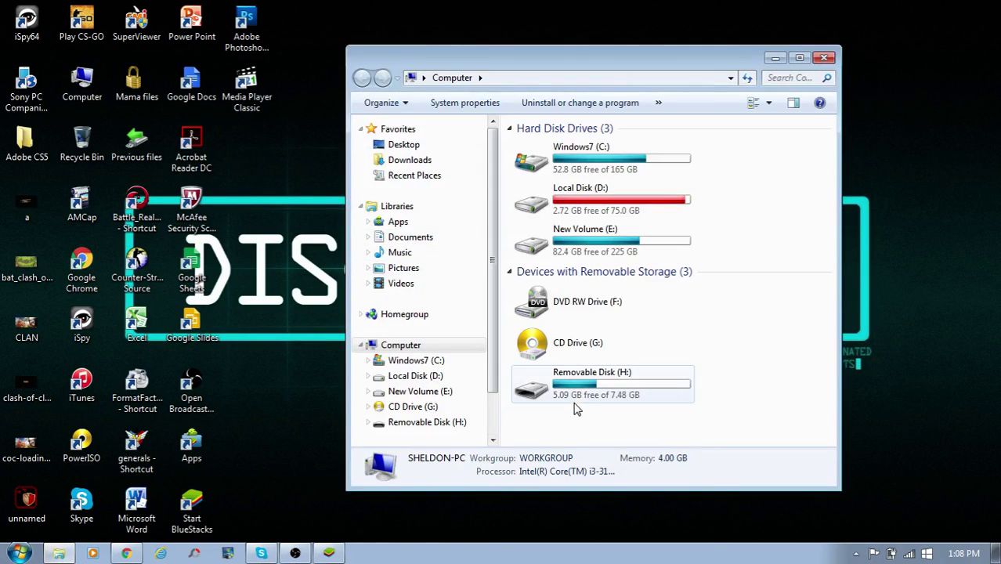
double_click(577, 409)
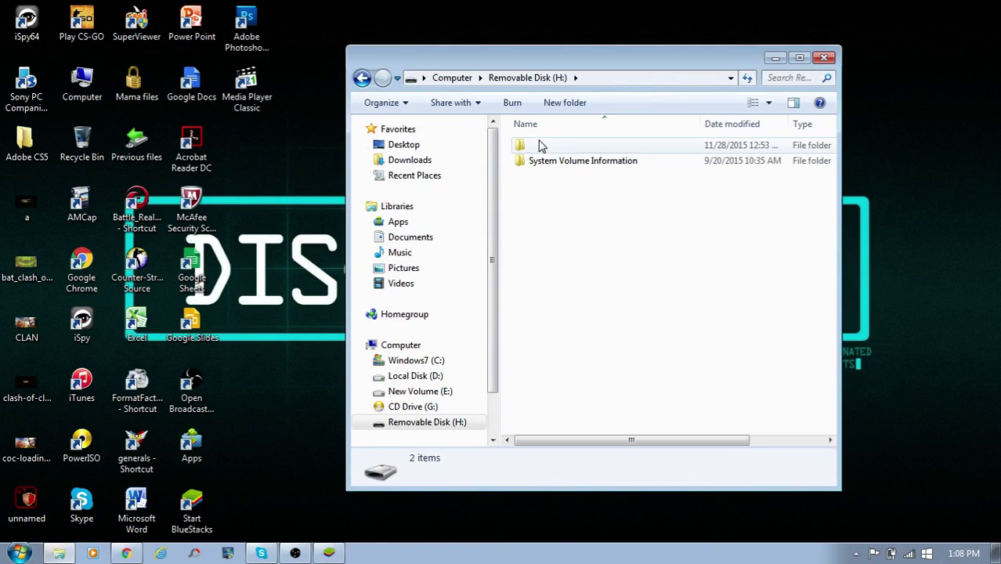
- Retry renaming the blank-named folder on the reopened disk to the owner's first name followed by "files"
click(538, 149)
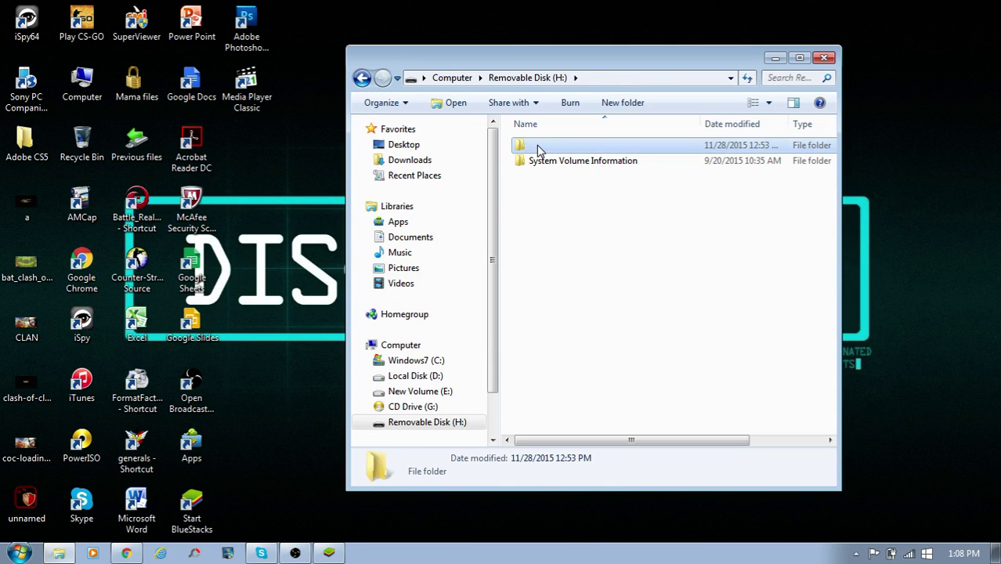
click(538, 147)
text(sheldon)
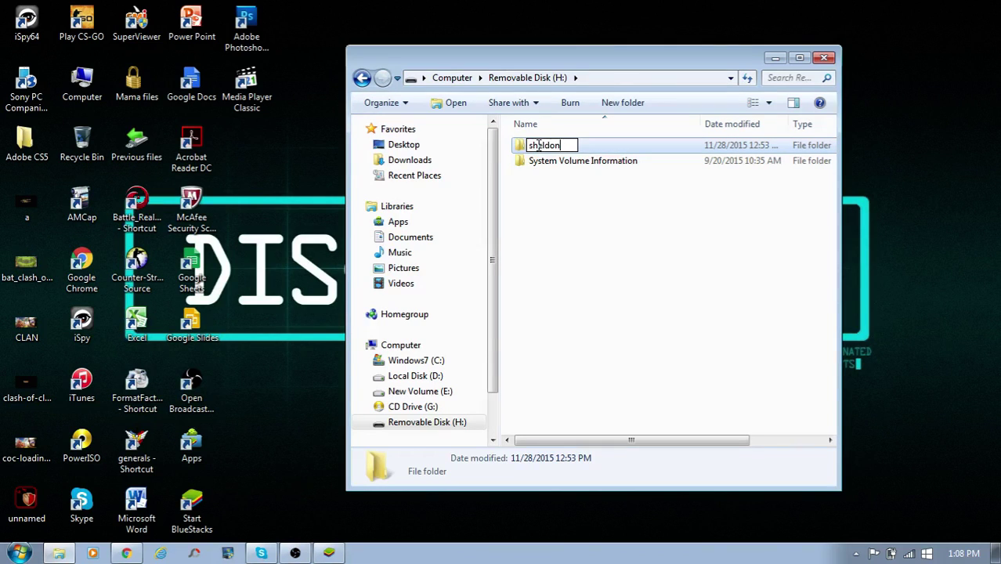
text( files)
key(Return)
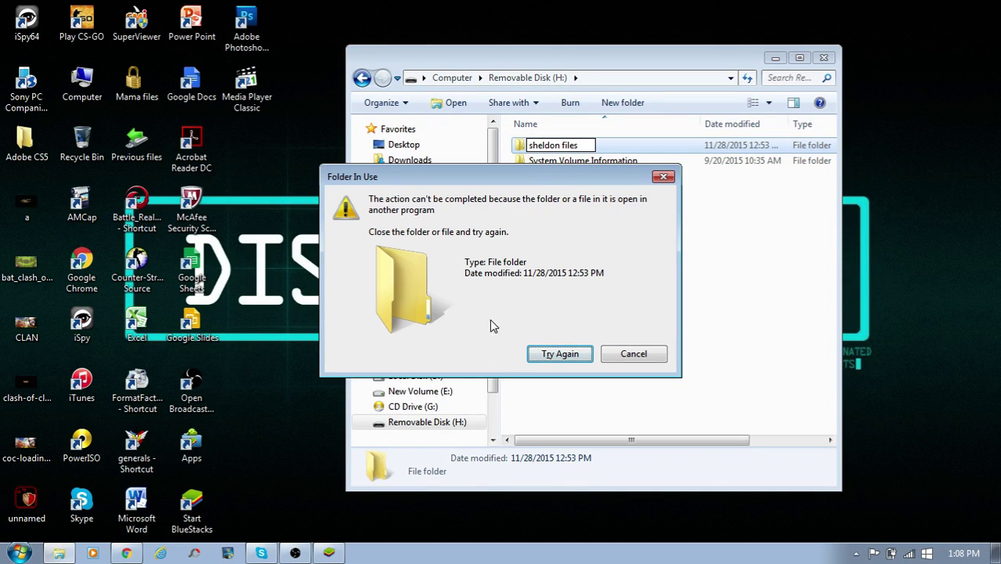
click(633, 358)
click(634, 362)
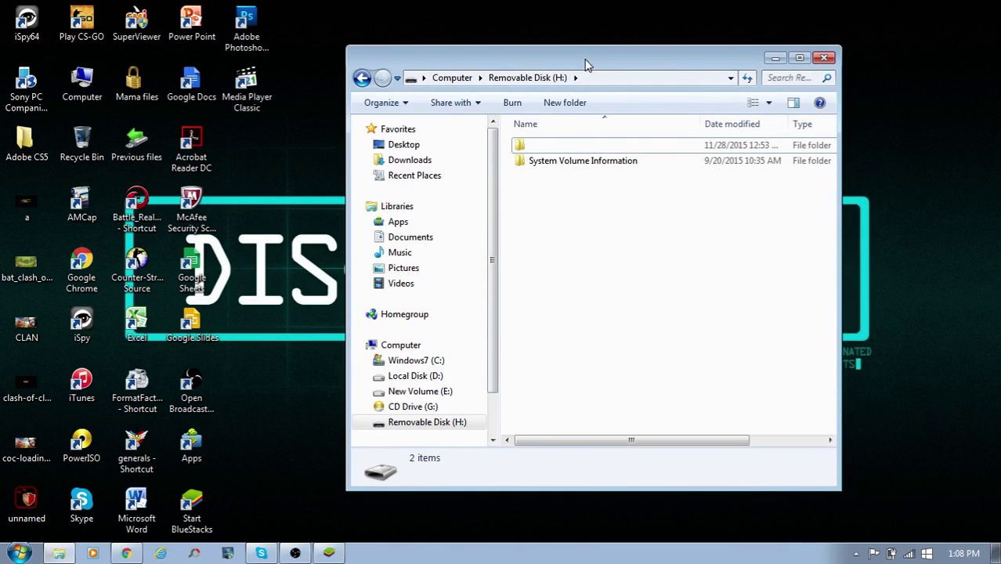
- Check the files folder inside the blank-named folder on Removable Disk (H:), and close the Explorer window
mouse_move(586, 65)
mouse_down()
mouse_move(599, 90)
mouse_move(576, 73)
mouse_up()
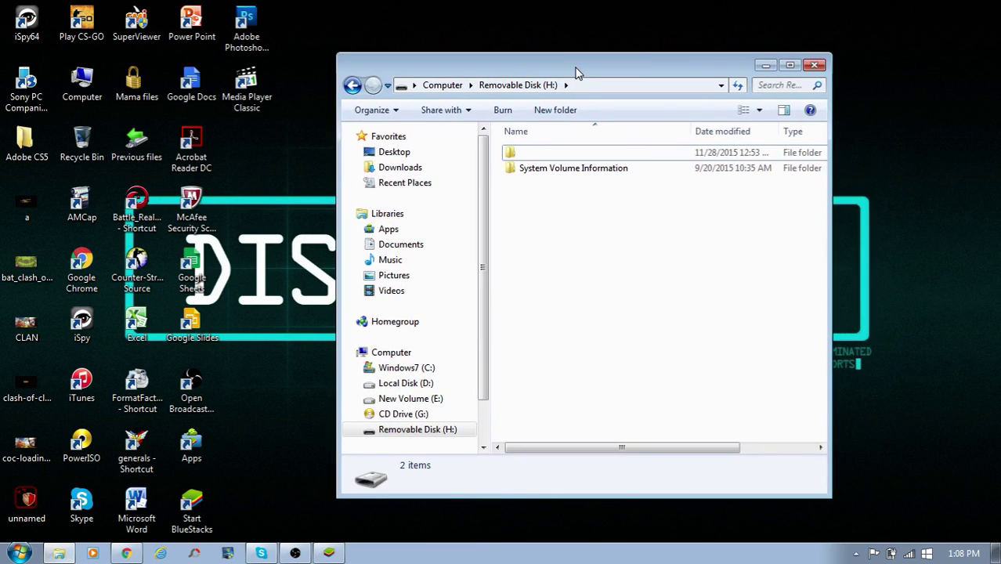
click(524, 152)
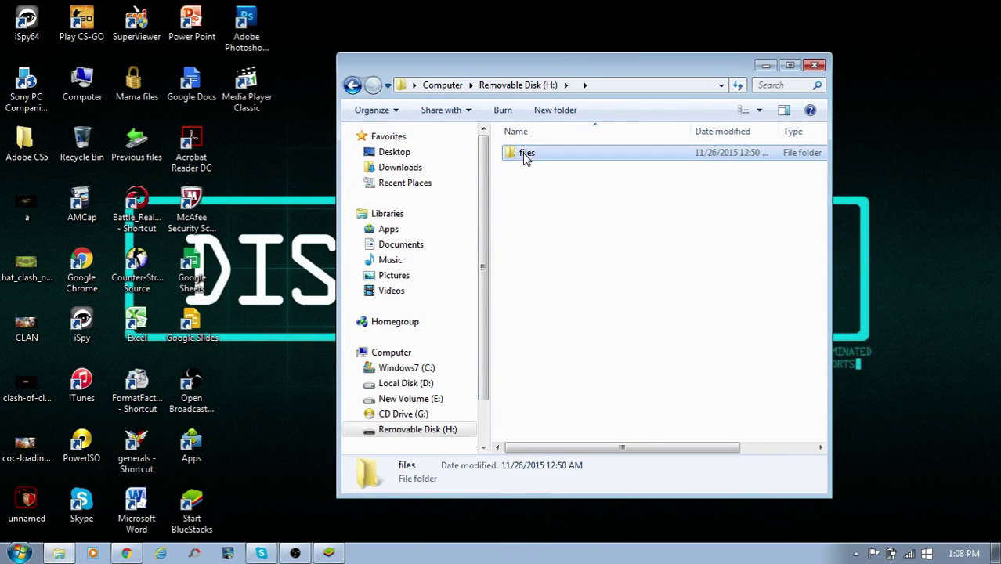
double_click(524, 153)
key(BackSpace)
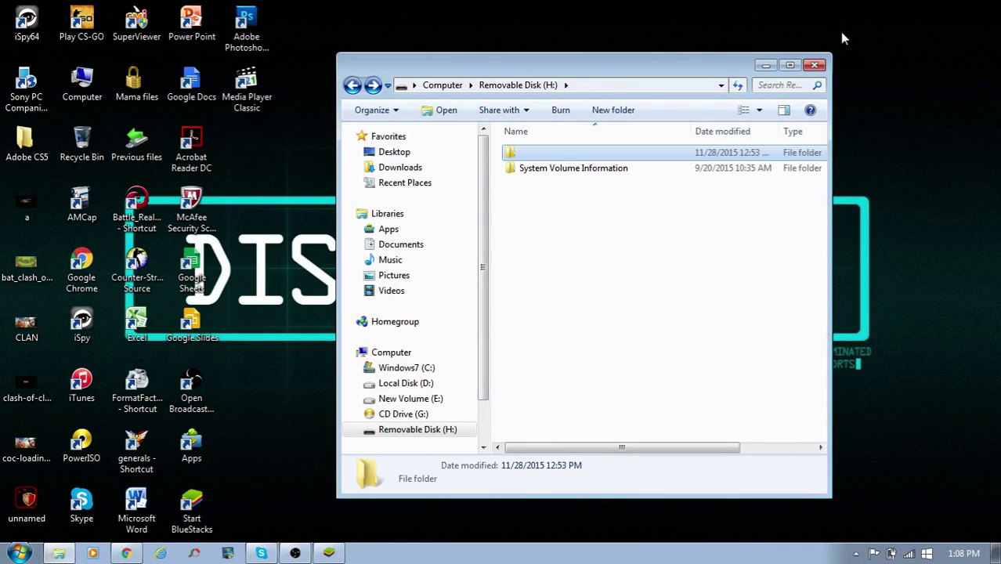
click(814, 65)
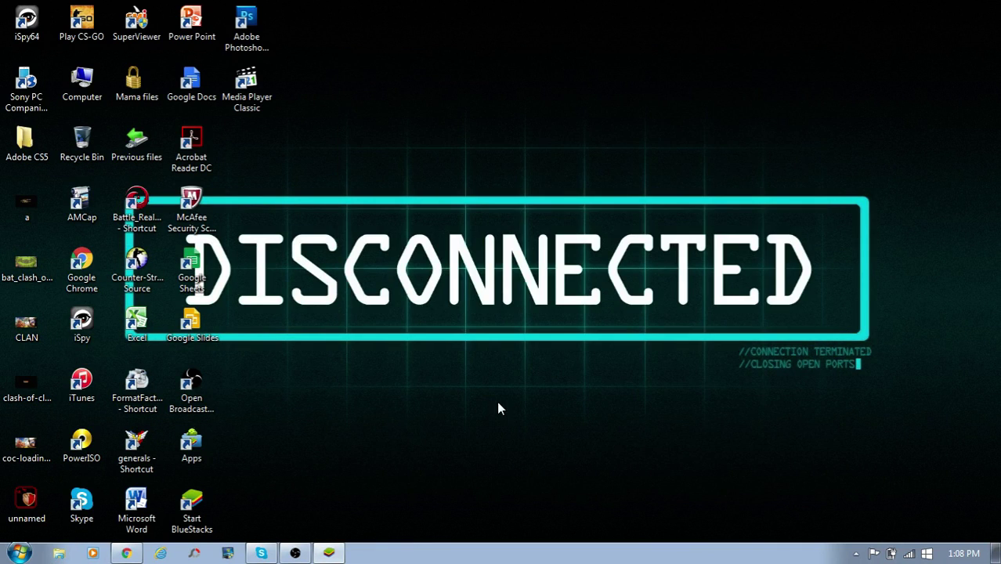